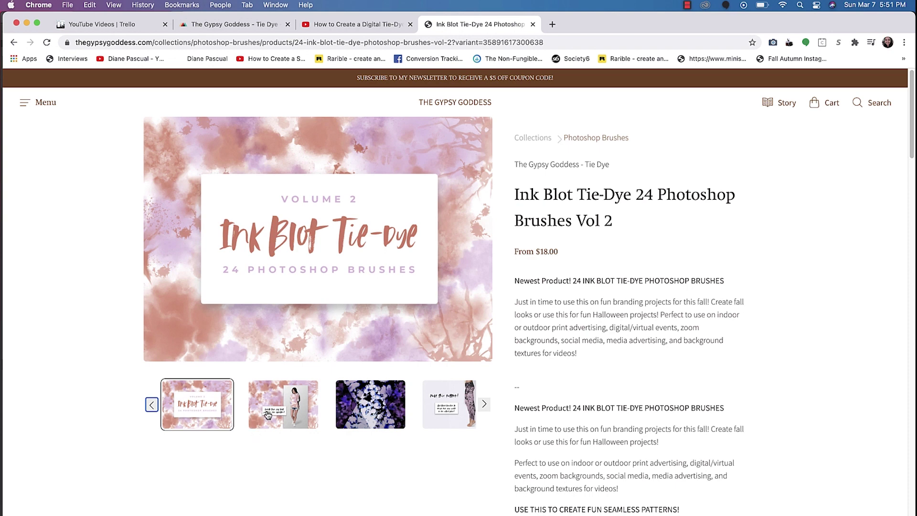
- Browse the gallery's hoodie, leggings, T-shirt and ink-blot brush preview images on the brushes product page
{"action": "left_click", "coordinate": [269, 414]}
{"action": "left_click", "coordinate": [287, 411]}
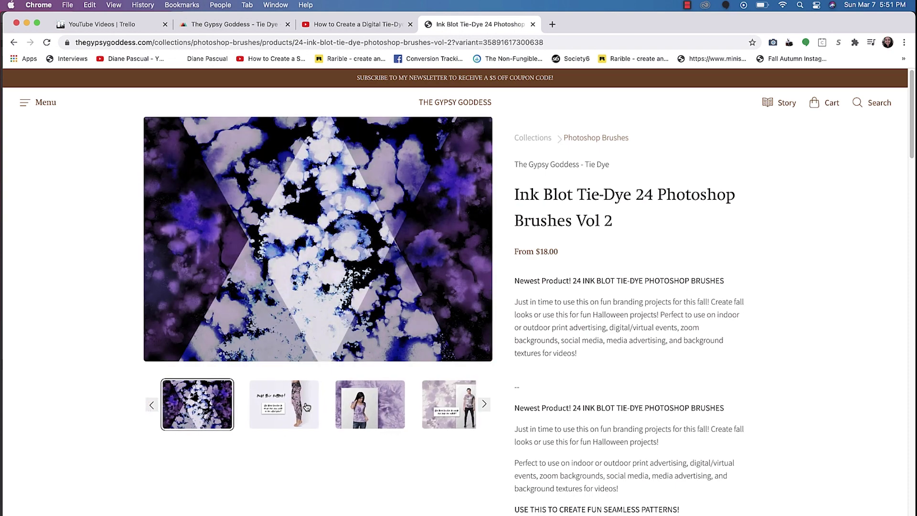
{"action": "left_click", "coordinate": [343, 404]}
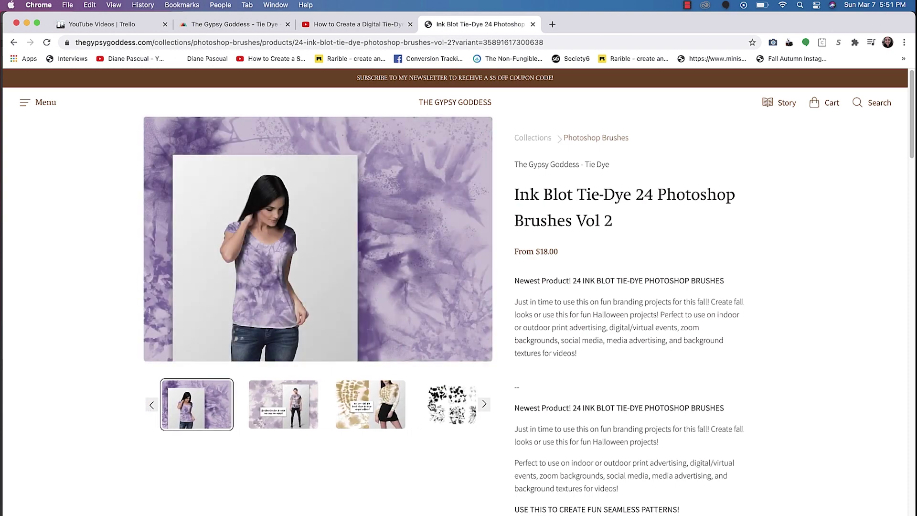
{"action": "left_click", "coordinate": [453, 407]}
{"action": "left_click", "coordinate": [277, 431]}
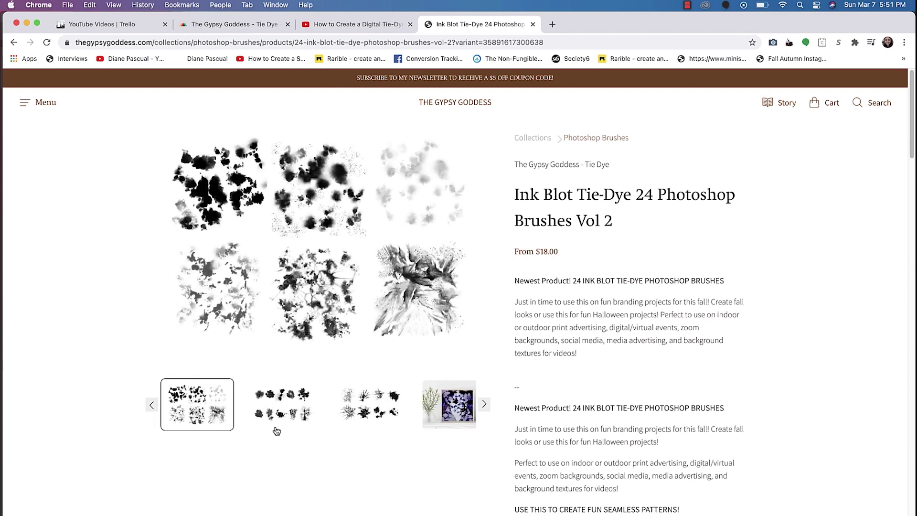
{"action": "left_click", "coordinate": [278, 425]}
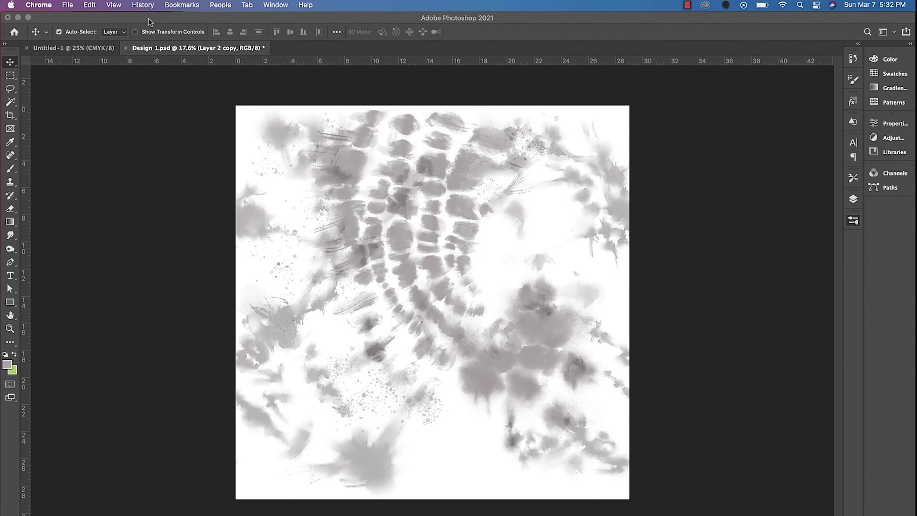
- Create a new 29 × 29 inch Photoshop document at 300 pixels/inch in CMYK Color
{"action": "left_click", "coordinate": [66, 6]}
{"action": "left_click", "coordinate": [74, 6]}
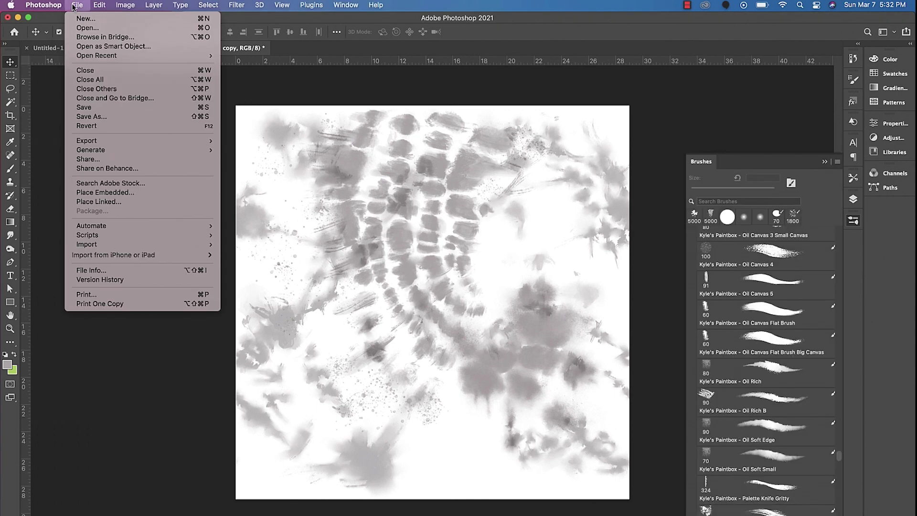
{"action": "left_click", "coordinate": [80, 19]}
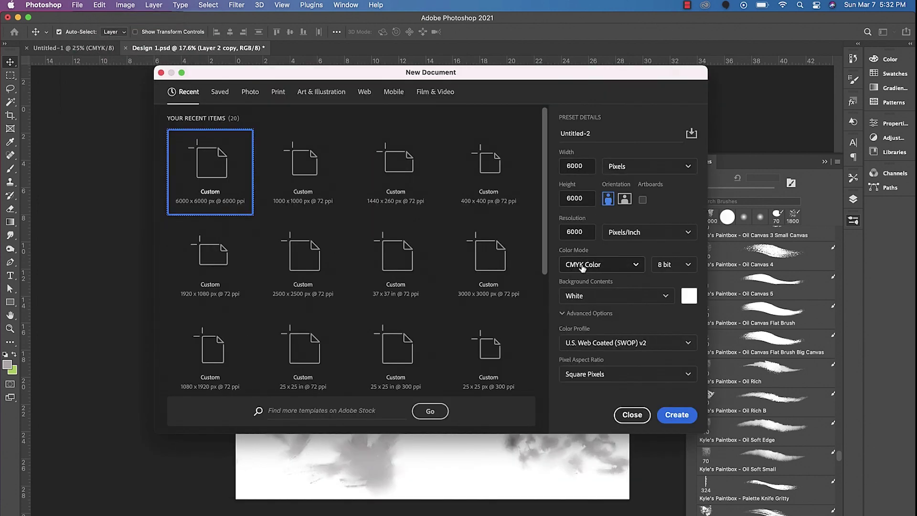
{"action": "left_click", "coordinate": [580, 232]}
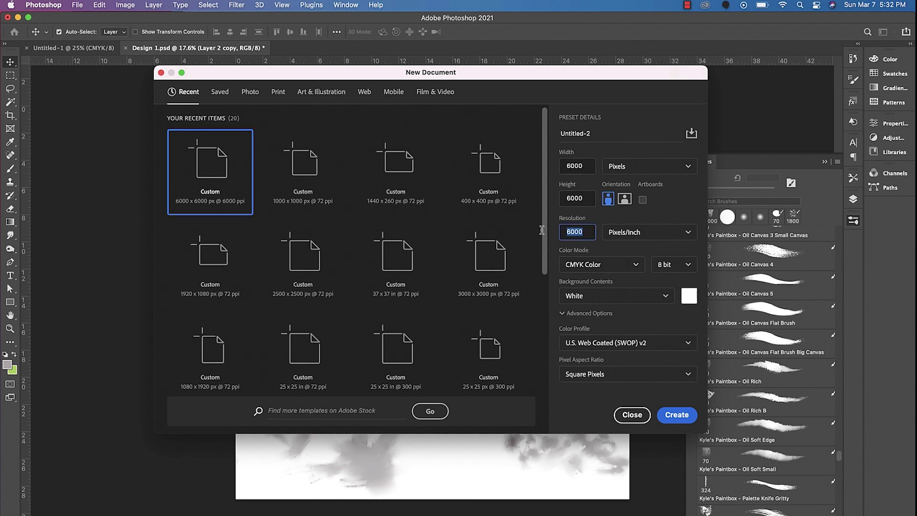
{"action": "type", "text": "300"}
{"action": "left_click", "coordinate": [620, 167]}
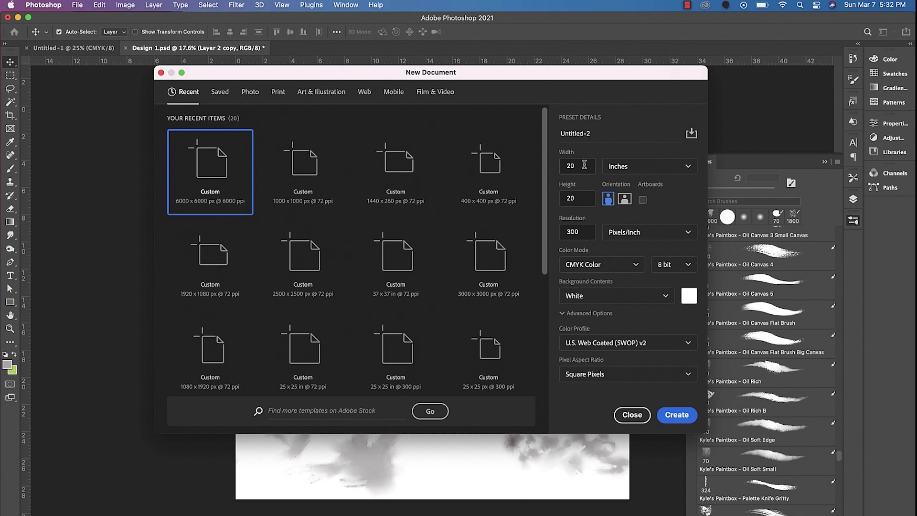
{"action": "left_click", "coordinate": [585, 165]}
{"action": "left_click", "coordinate": [677, 415]}
- Add two new empty layers, Layer 1 and Layer 2, in the Layers panel
{"action": "left_click", "coordinate": [853, 199]}
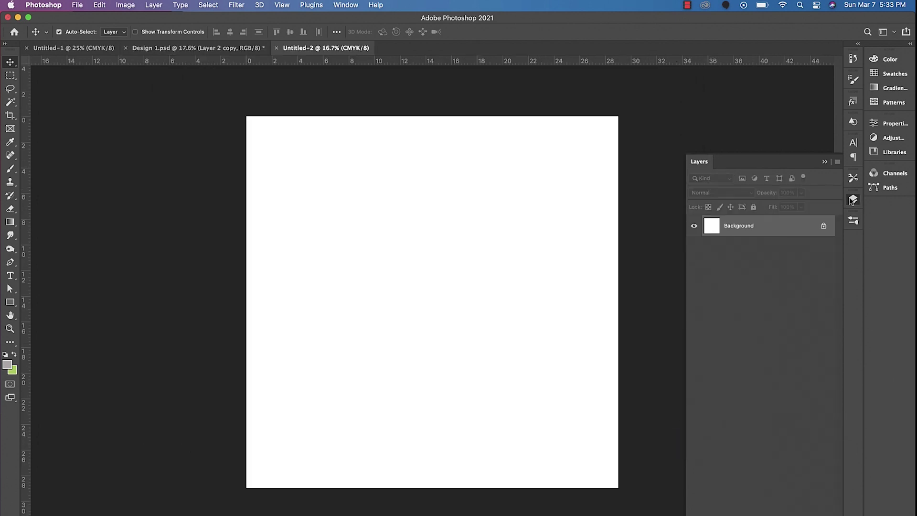
{"action": "key", "text": "super+shift+alt+n"}
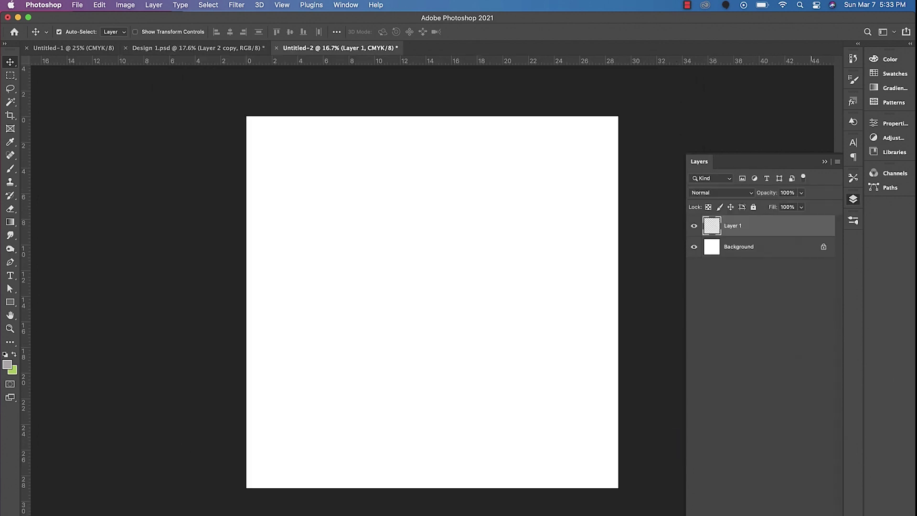
{"action": "key", "text": "super+shift+alt+n"}
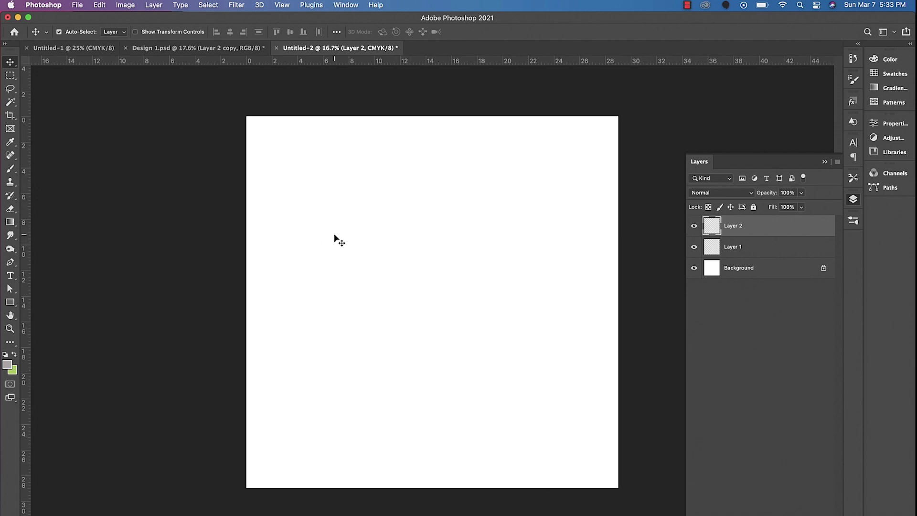
- Stamp a grey Ink Blot brush cloud onto the canvas and move it to the left side
{"action": "left_click", "coordinate": [853, 220]}
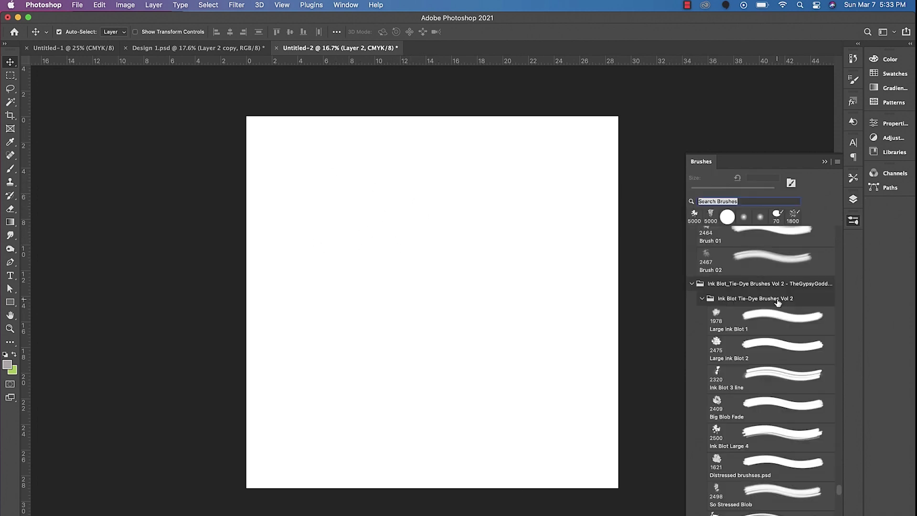
{"action": "scroll", "coordinate": [783, 334], "scroll_direction": "down", "scroll_amount": 2}
{"action": "scroll", "coordinate": [784, 340], "scroll_direction": "up", "scroll_amount": 1}
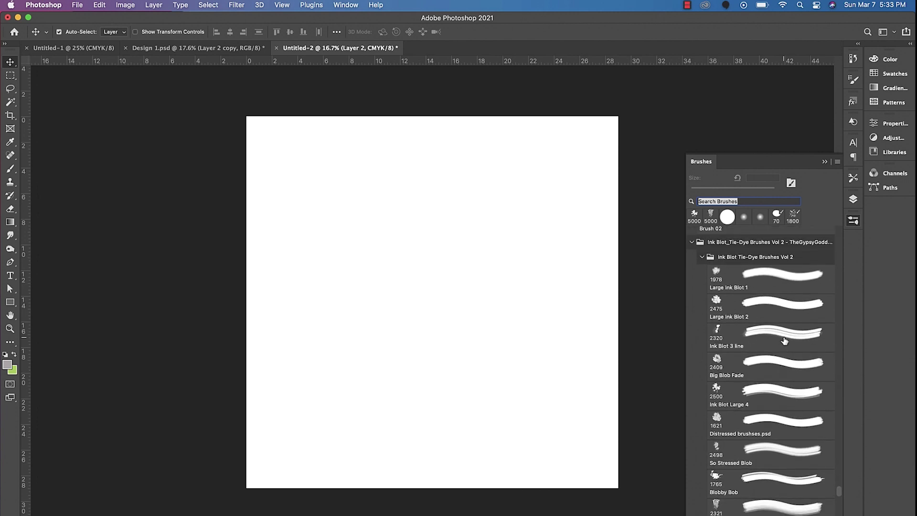
{"action": "mouse_move", "coordinate": [757, 364]}
{"action": "left_mouse_down"}
{"action": "mouse_move", "coordinate": [389, 239]}
{"action": "mouse_move", "coordinate": [485, 331]}
{"action": "left_mouse_up"}
{"action": "left_click_drag", "start_coordinate": [447, 268], "coordinate": [426, 279]}
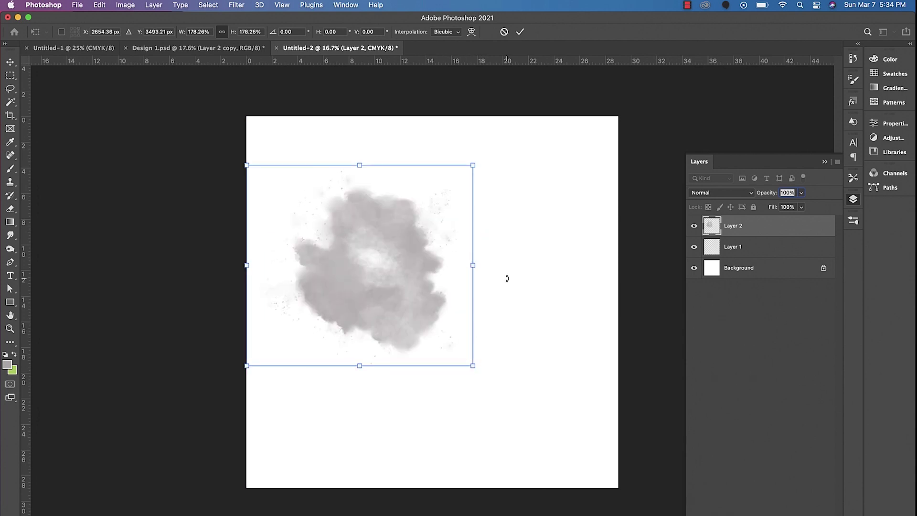
{"action": "key", "text": "Return"}
{"action": "key", "text": "b"}
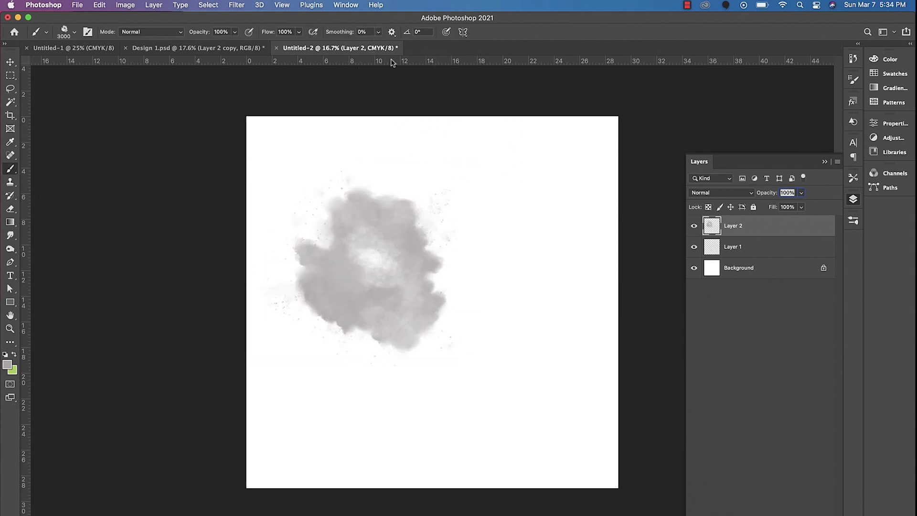
{"action": "left_click", "coordinate": [156, 52]}
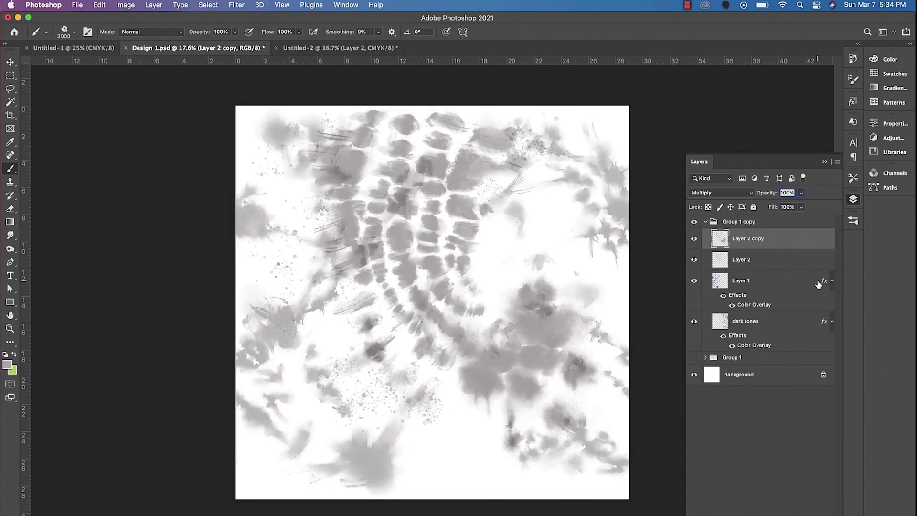
- Toggle Layer 2 copy and Layer 2 visibility to compare their effect on the pattern
{"action": "left_click", "coordinate": [698, 240]}
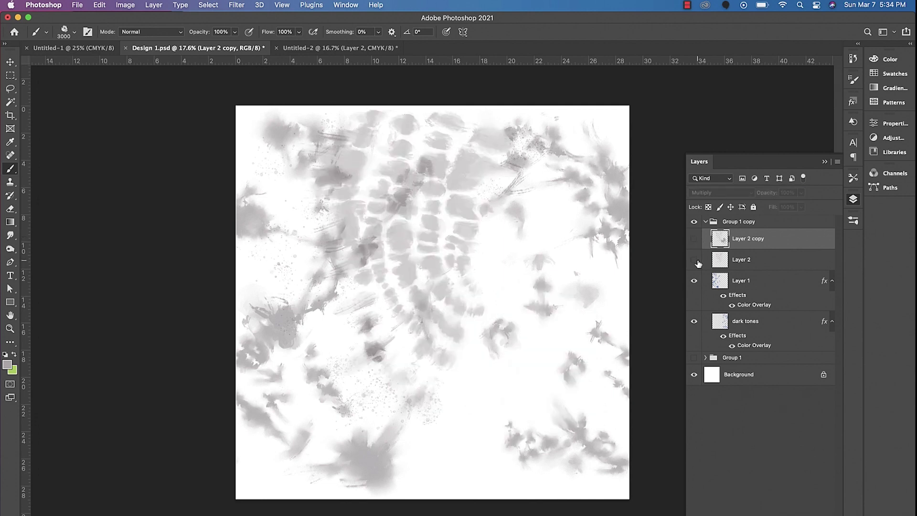
{"action": "left_click", "coordinate": [696, 262]}
{"action": "left_click", "coordinate": [696, 261]}
{"action": "left_click", "coordinate": [696, 262]}
{"action": "left_click", "coordinate": [697, 261]}
{"action": "left_click", "coordinate": [697, 241]}
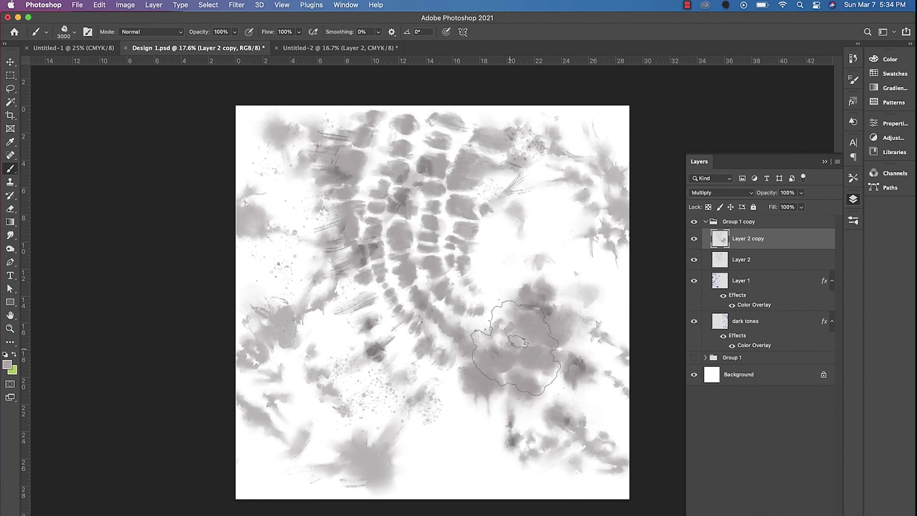
{"action": "key", "text": "v"}
{"action": "key", "text": "super+comma"}
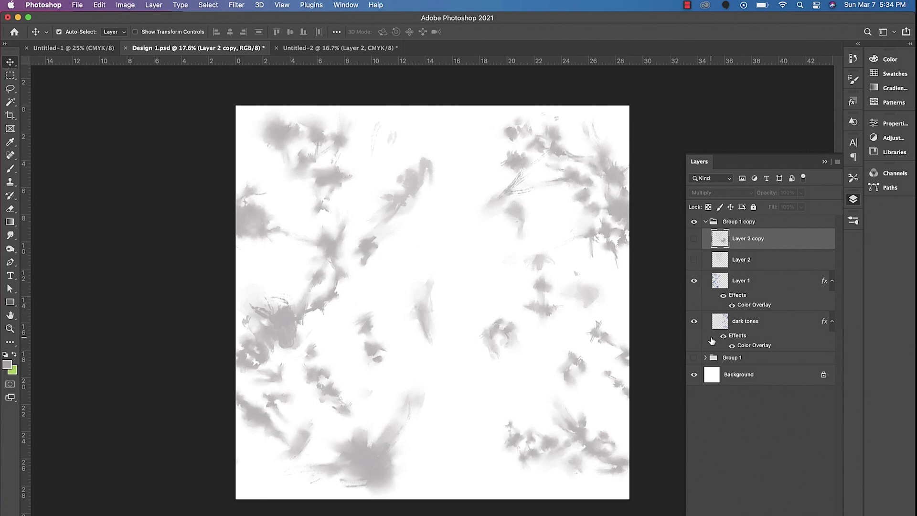
- Toggle Layer 1 and dark tones off and on, then show Layer 2 and Layer 2 copy again
{"action": "left_click", "coordinate": [694, 280]}
{"action": "left_click", "coordinate": [694, 281]}
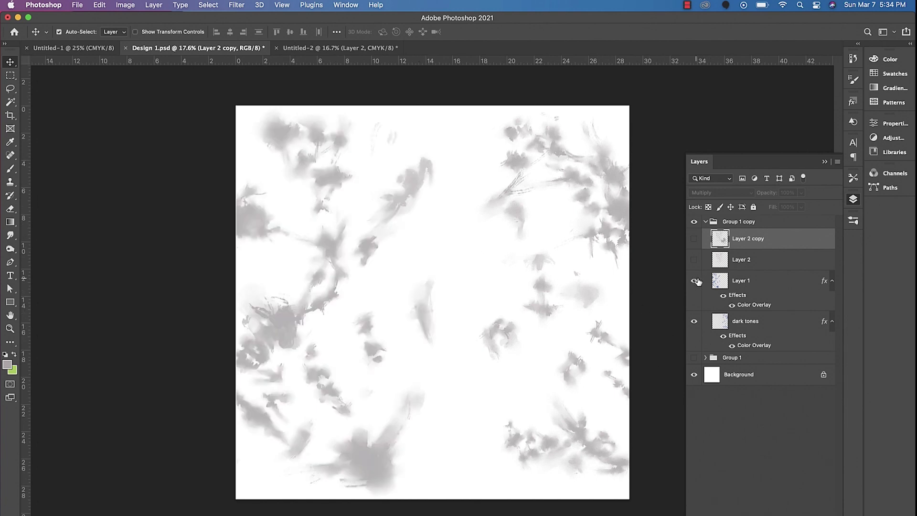
{"action": "left_click", "coordinate": [694, 323]}
{"action": "left_click", "coordinate": [694, 323]}
{"action": "left_click", "coordinate": [694, 260]}
{"action": "left_click", "coordinate": [694, 239]}
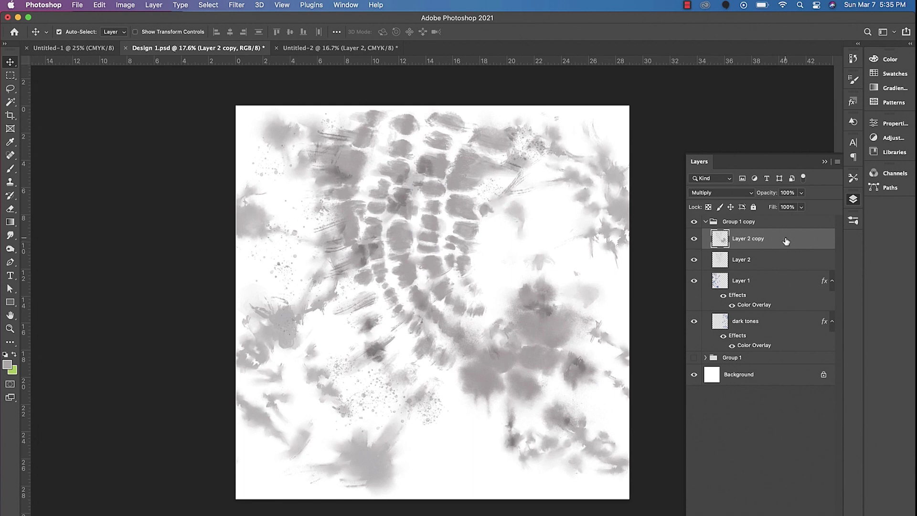
{"action": "double_click", "coordinate": [786, 241]}
{"action": "left_click", "coordinate": [569, 296]}
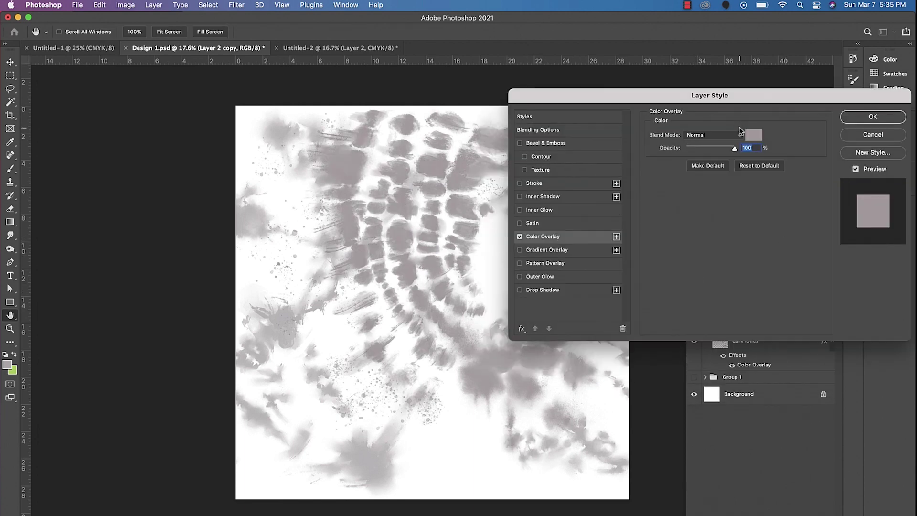
{"action": "left_click", "coordinate": [751, 134]}
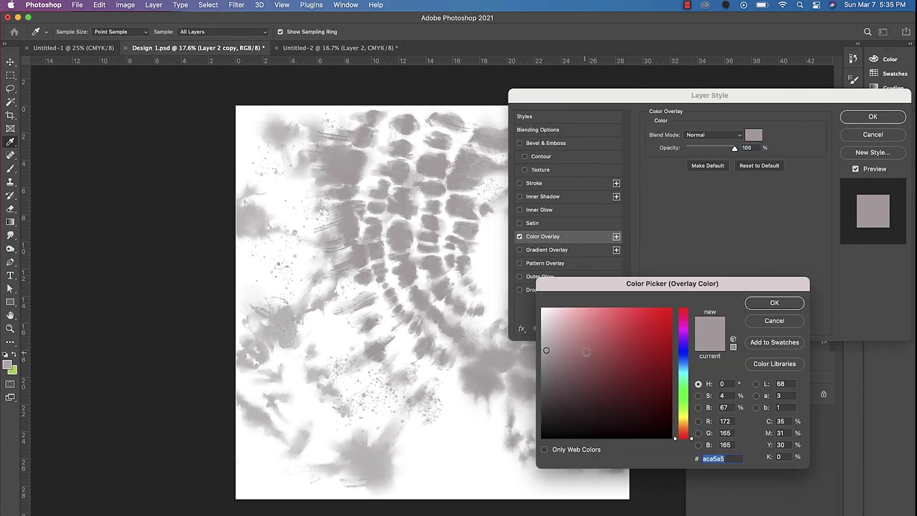
{"action": "left_click", "coordinate": [582, 350]}
{"action": "left_click", "coordinate": [585, 377]}
{"action": "left_click", "coordinate": [635, 394]}
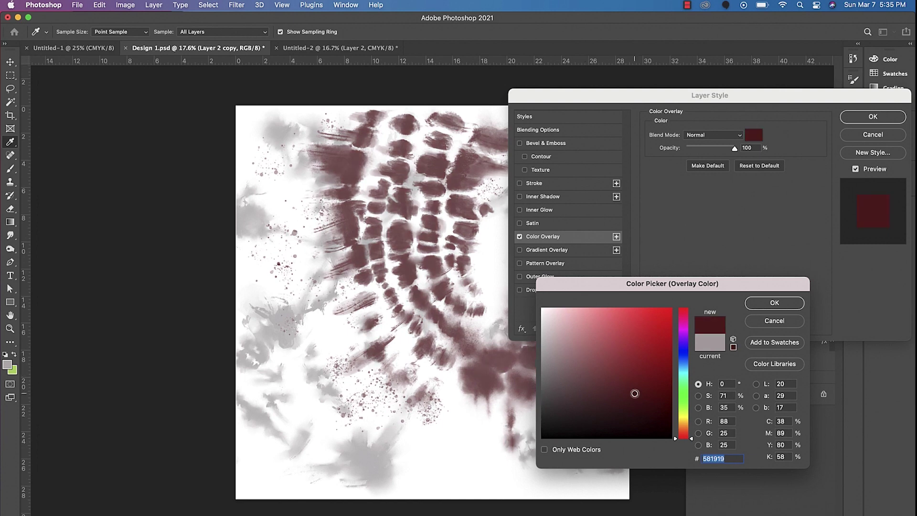
{"action": "mouse_move", "coordinate": [636, 361]}
{"action": "left_mouse_down"}
{"action": "mouse_move", "coordinate": [621, 335]}
{"action": "mouse_move", "coordinate": [587, 319]}
{"action": "left_mouse_up"}
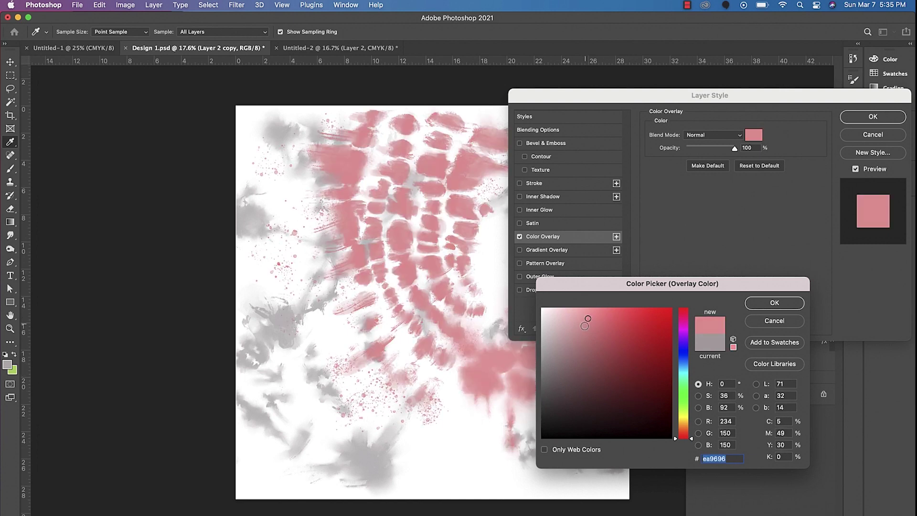
{"action": "left_click", "coordinate": [760, 320]}
{"action": "left_click_drag", "start_coordinate": [771, 95], "coordinate": [690, 143]}
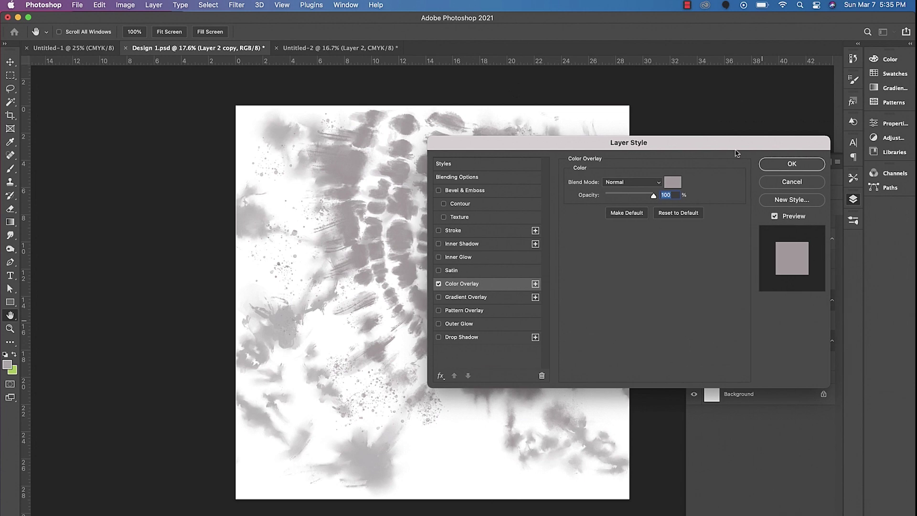
{"action": "left_click", "coordinate": [784, 181]}
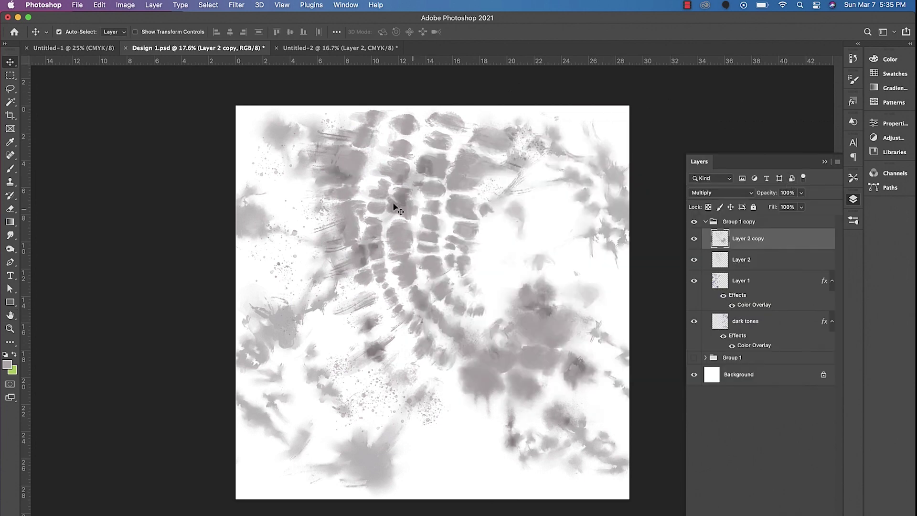
- Save Design 1.psd, save a JPEG copy Design 1.jpg to the Desktop, then hide the Background layer
{"action": "left_click", "coordinate": [76, 4]}
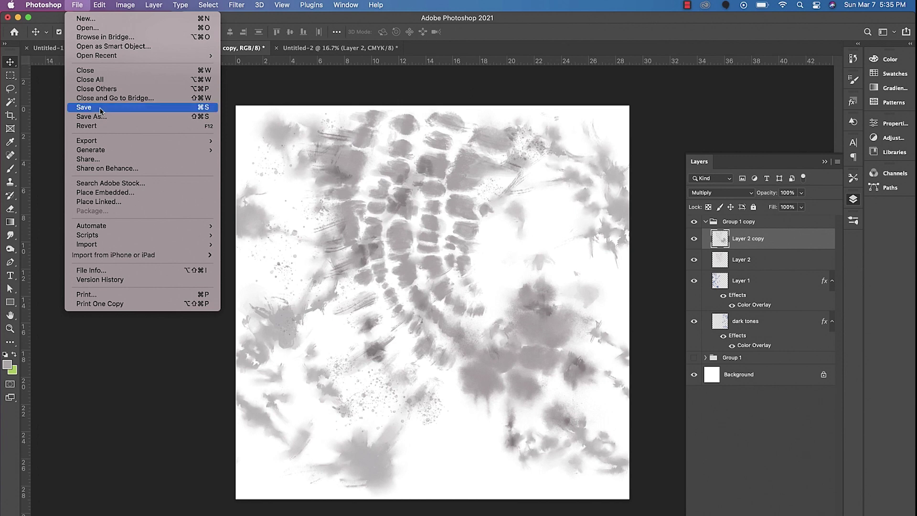
{"action": "left_click", "coordinate": [100, 111]}
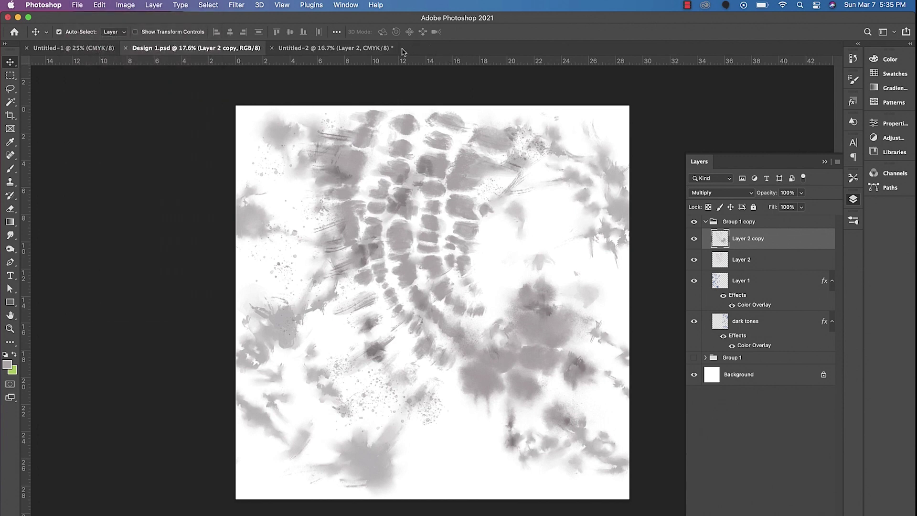
{"action": "left_click", "coordinate": [77, 5]}
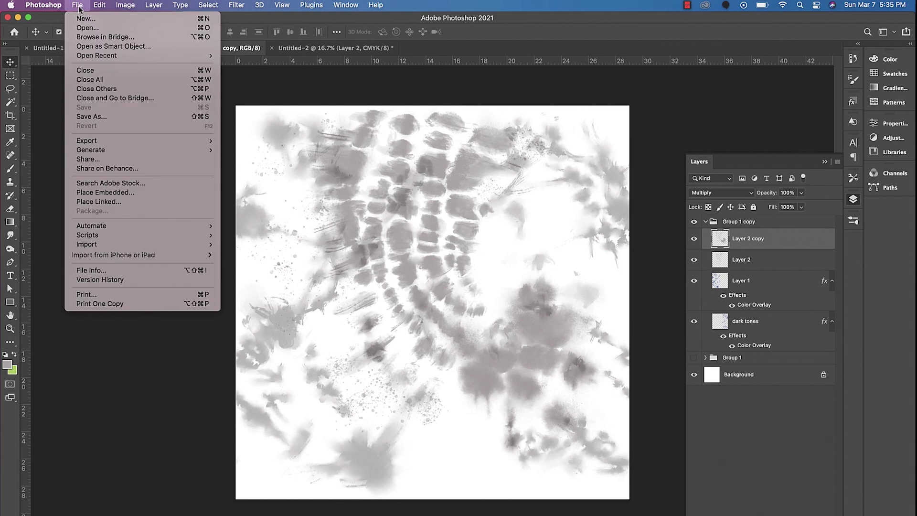
{"action": "left_click", "coordinate": [91, 117]}
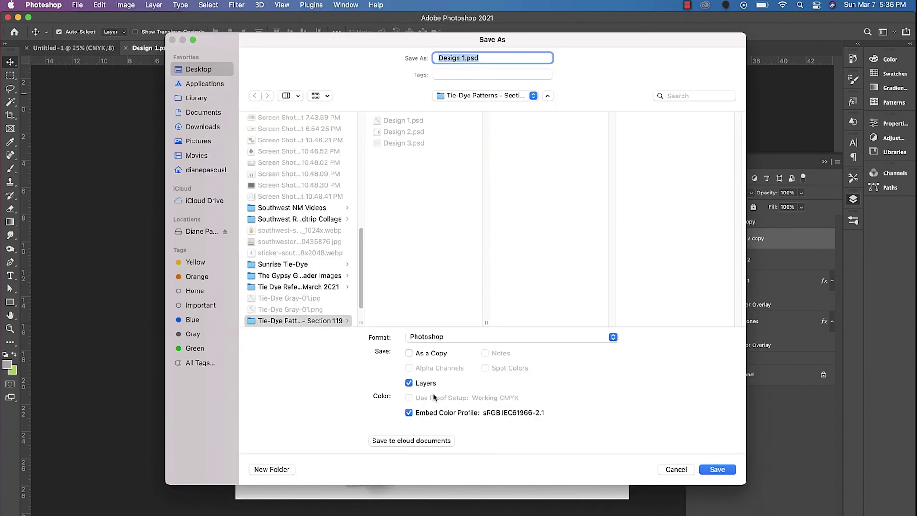
{"action": "left_click", "coordinate": [435, 337]}
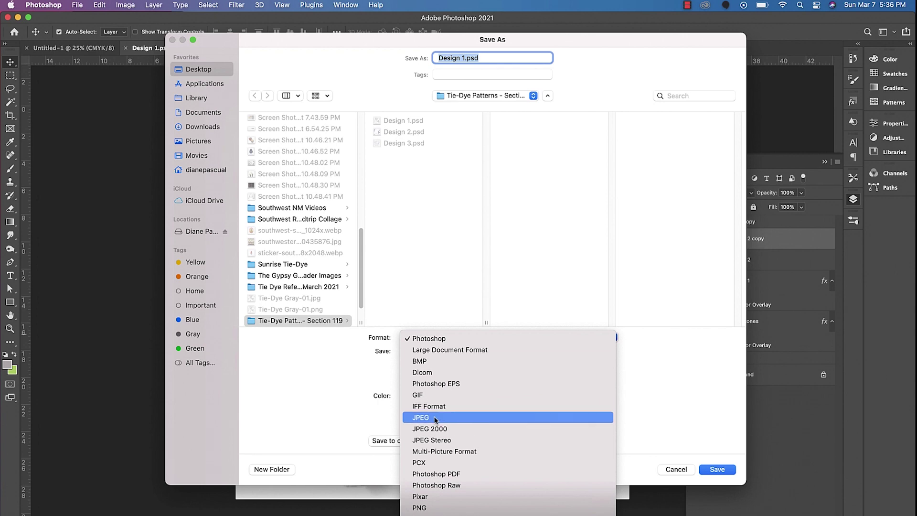
{"action": "left_click", "coordinate": [459, 417]}
{"action": "left_click", "coordinate": [199, 70]}
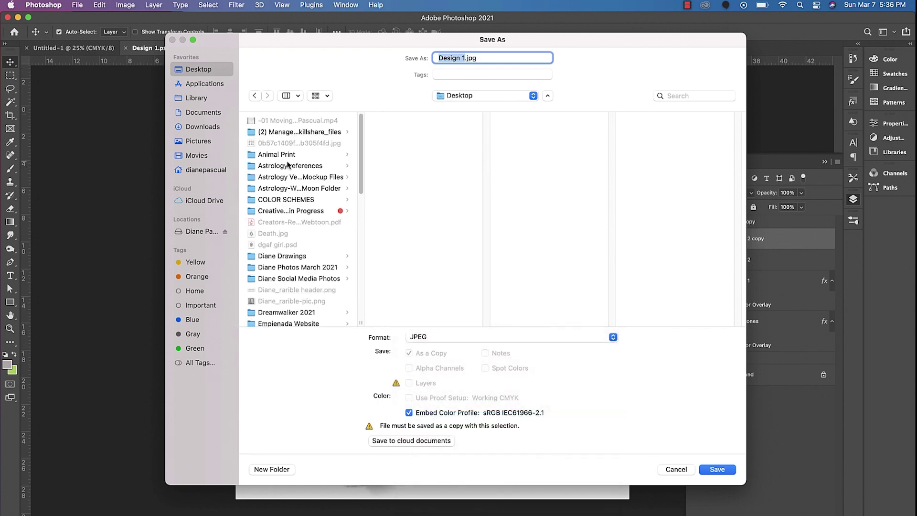
{"action": "left_click", "coordinate": [724, 472]}
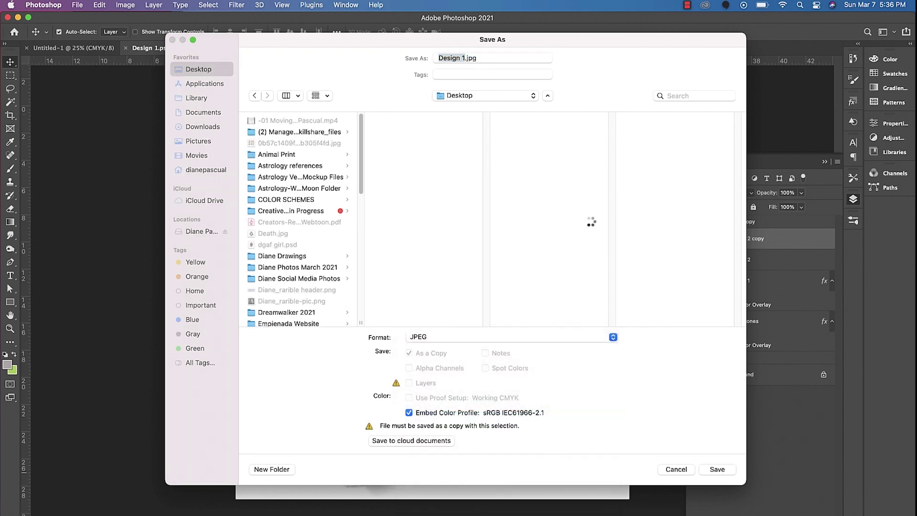
{"action": "left_click", "coordinate": [519, 161]}
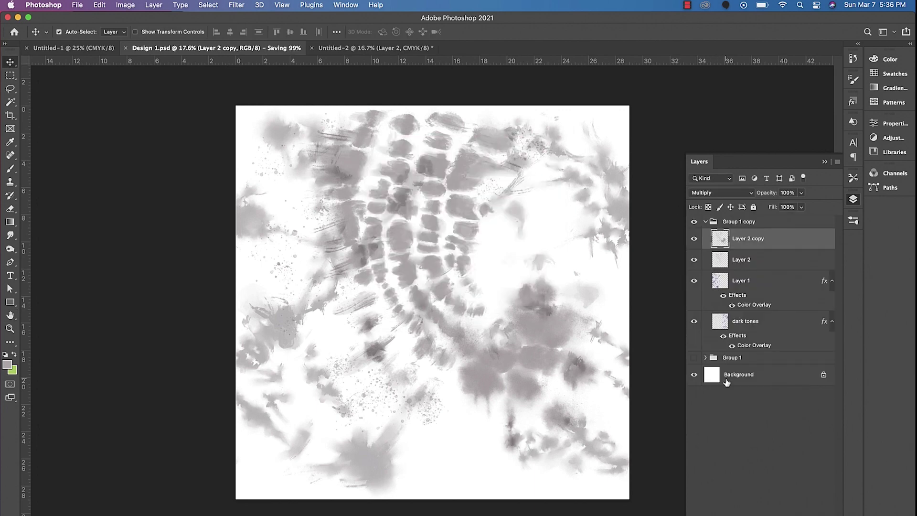
{"action": "left_click", "coordinate": [695, 377]}
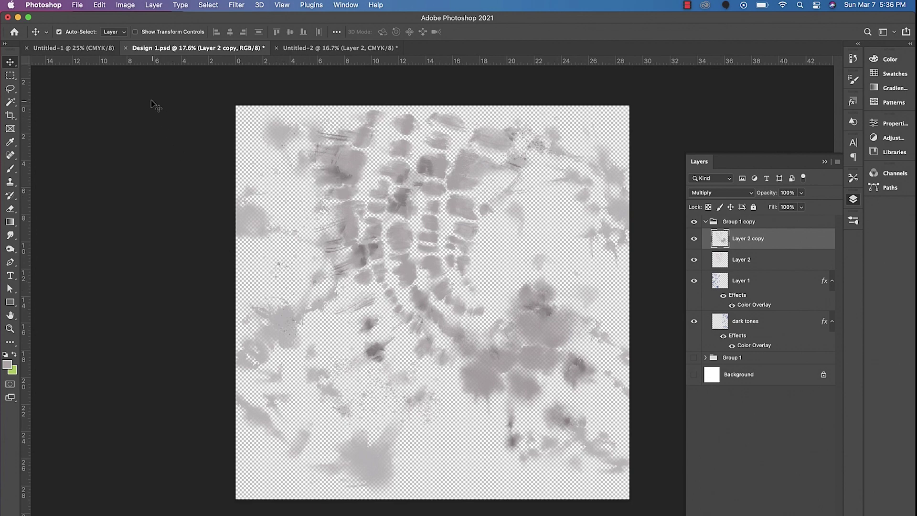
- Save the transparent design as Design 1.png on the Desktop, accepting the default PNG options
{"action": "left_click", "coordinate": [77, 5]}
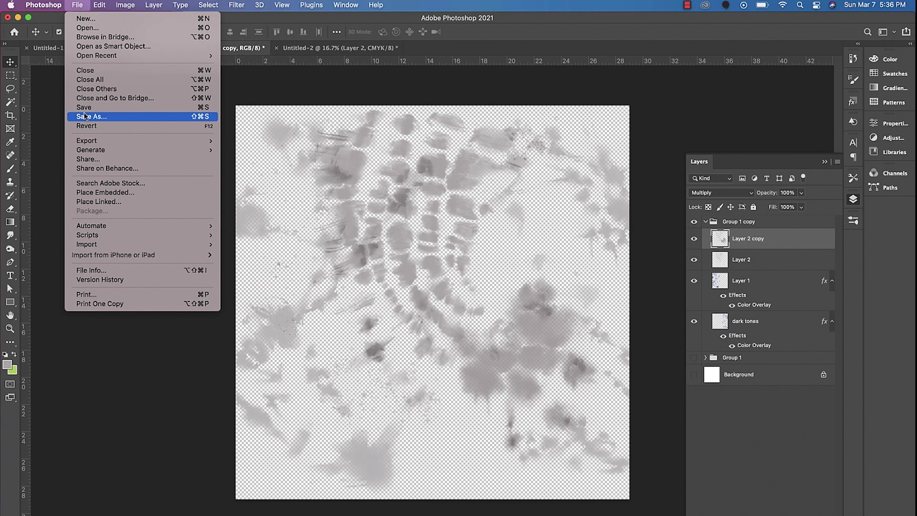
{"action": "left_click", "coordinate": [85, 116]}
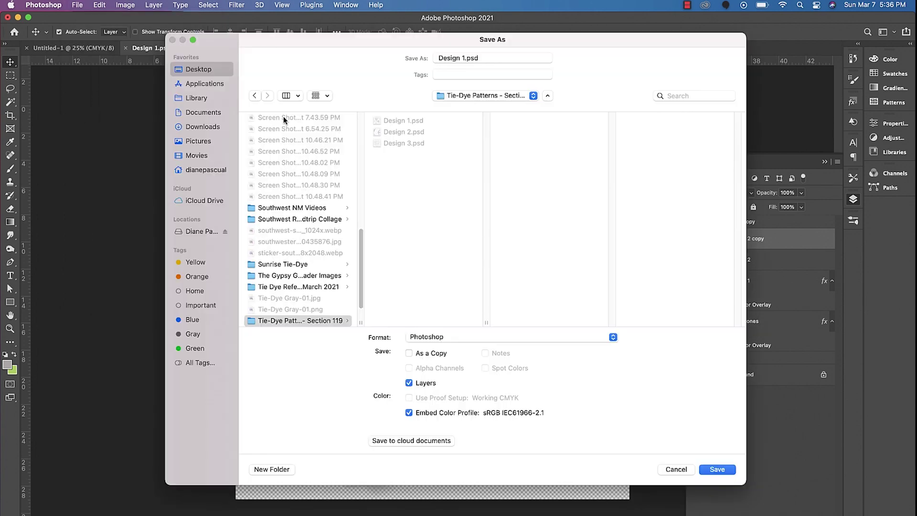
{"action": "left_click", "coordinate": [413, 337]}
{"action": "left_click", "coordinate": [426, 508]}
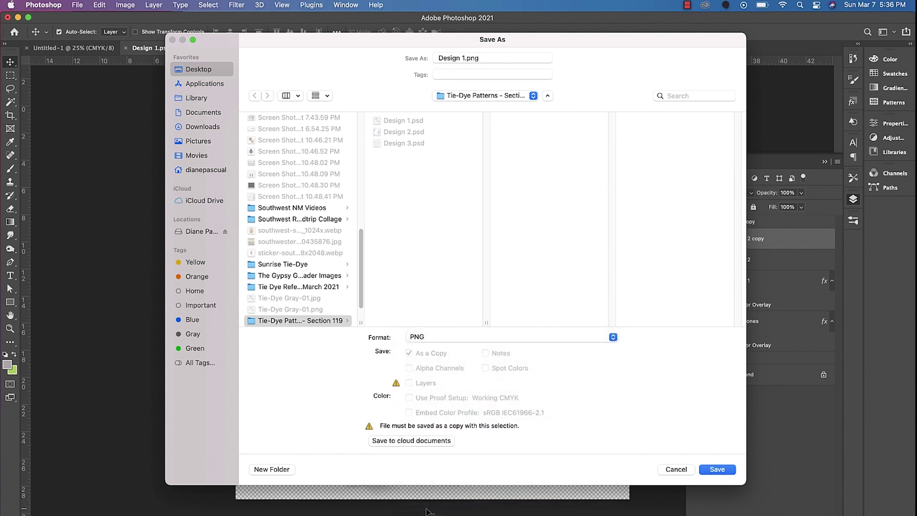
{"action": "left_click", "coordinate": [193, 74]}
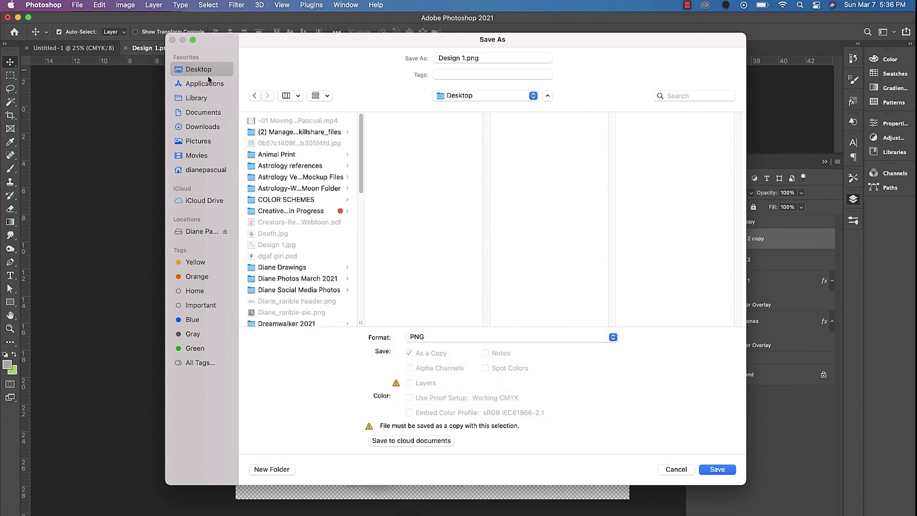
{"action": "left_click", "coordinate": [722, 470]}
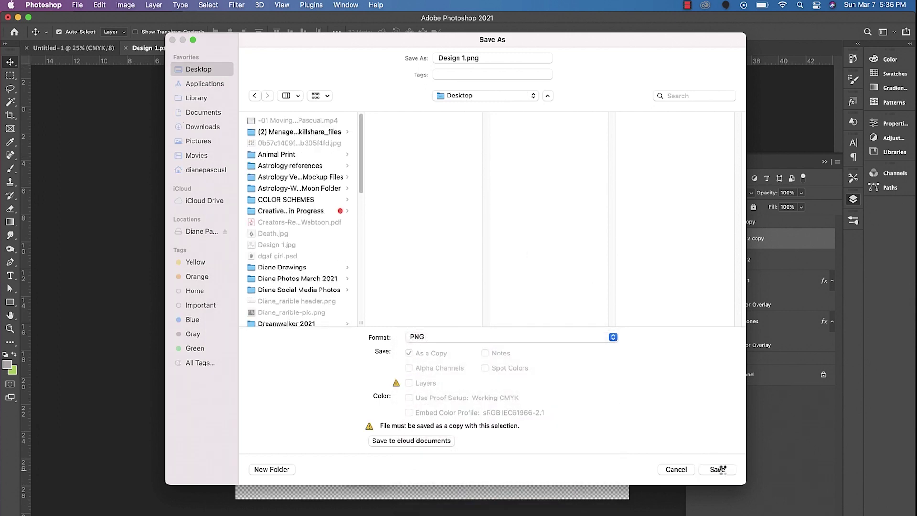
{"action": "left_click", "coordinate": [523, 257]}
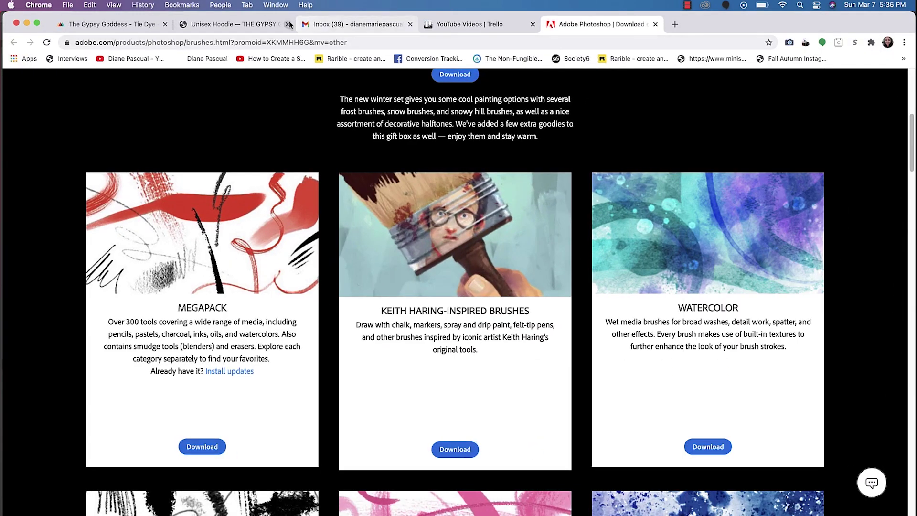
- Return to Printful in the browser and close the open Add products window
{"action": "left_click", "coordinate": [110, 24]}
{"action": "scroll", "coordinate": [842, 134], "scroll_direction": "up", "scroll_amount": 15}
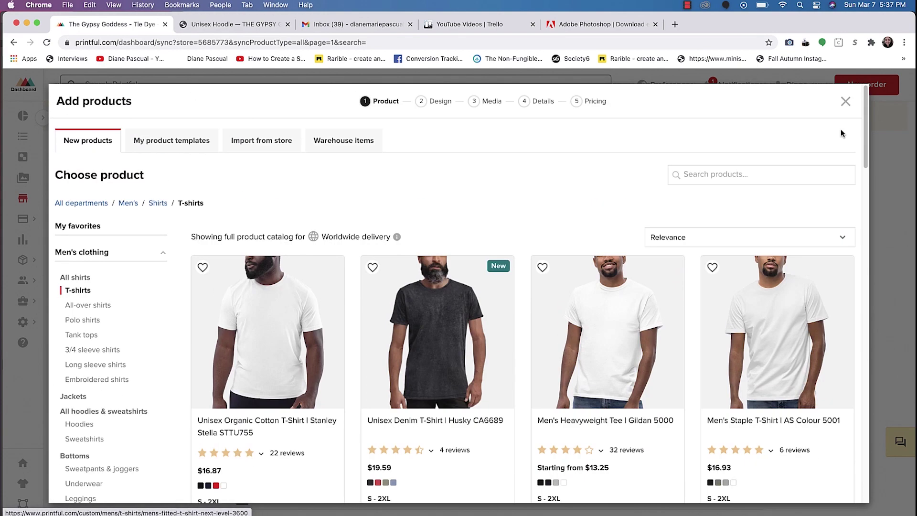
{"action": "left_click", "coordinate": [844, 98]}
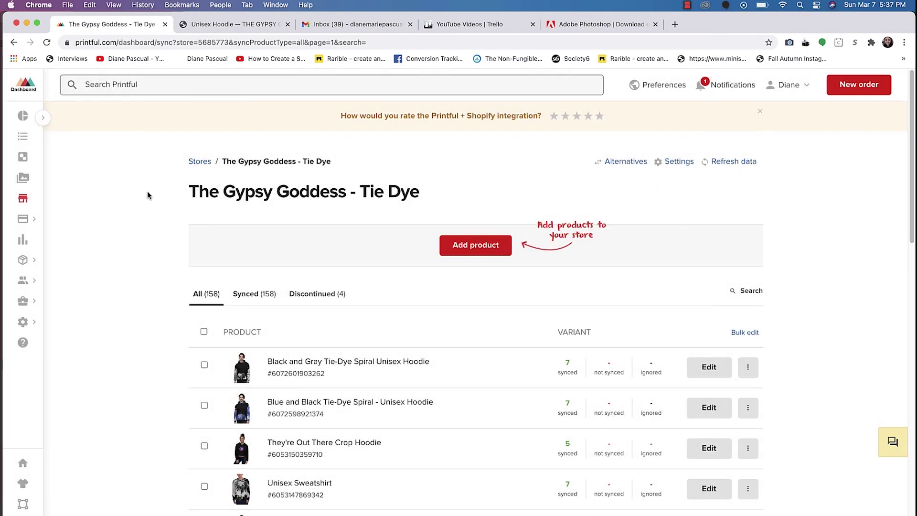
{"action": "scroll", "coordinate": [286, 324], "scroll_direction": "down", "scroll_amount": 3}
{"action": "scroll", "coordinate": [289, 329], "scroll_direction": "down", "scroll_amount": 8}
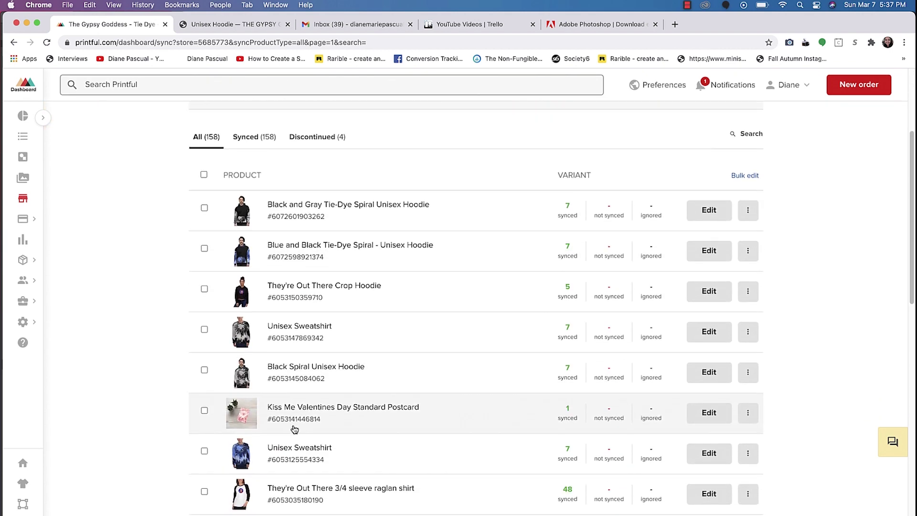
{"action": "scroll", "coordinate": [294, 427], "scroll_direction": "up", "scroll_amount": 5}
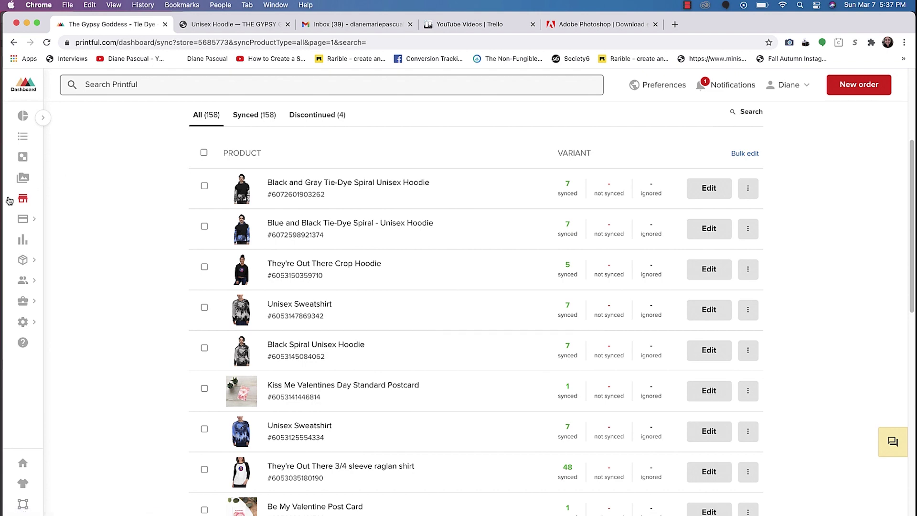
- Open The Gypsy Goddess - Tie Dye store's product list from Stores
{"action": "left_click", "coordinate": [23, 200]}
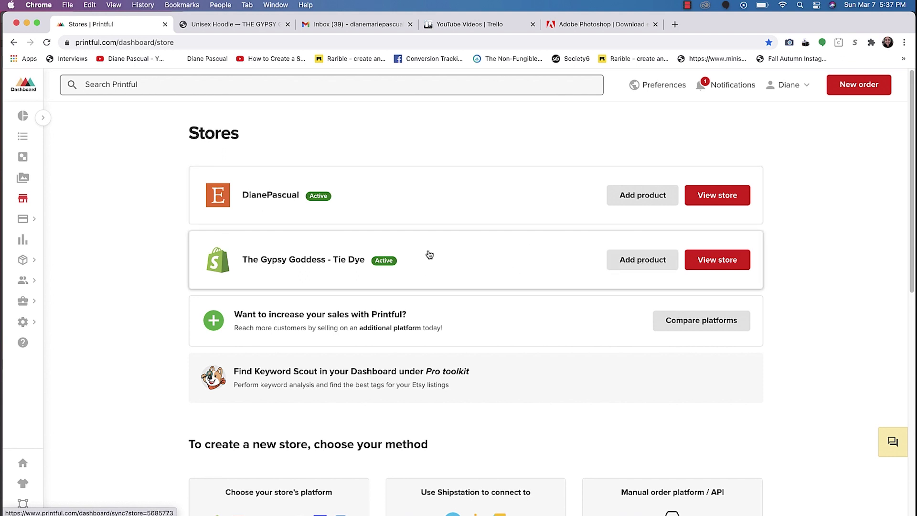
{"action": "left_click", "coordinate": [723, 265]}
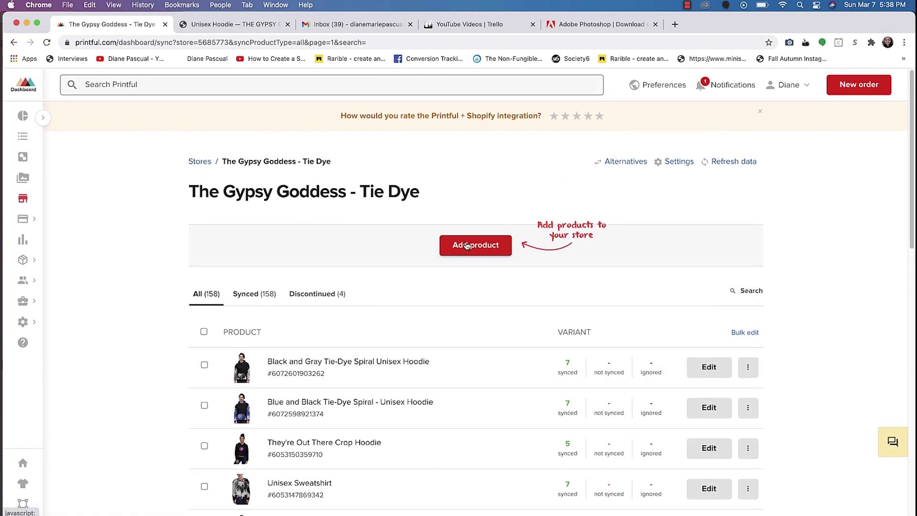
{"action": "left_click", "coordinate": [467, 245]}
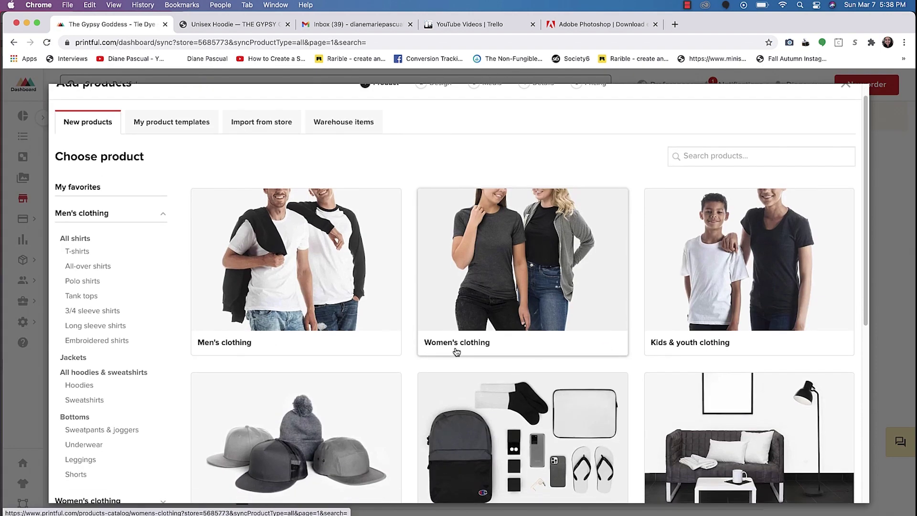
- Choose the All-Over Print Unisex Hoodie from Men's clothing > Hoodies, with sizes XS–3XL
{"action": "left_click", "coordinate": [353, 252]}
{"action": "scroll", "coordinate": [354, 280], "scroll_direction": "down", "scroll_amount": 10}
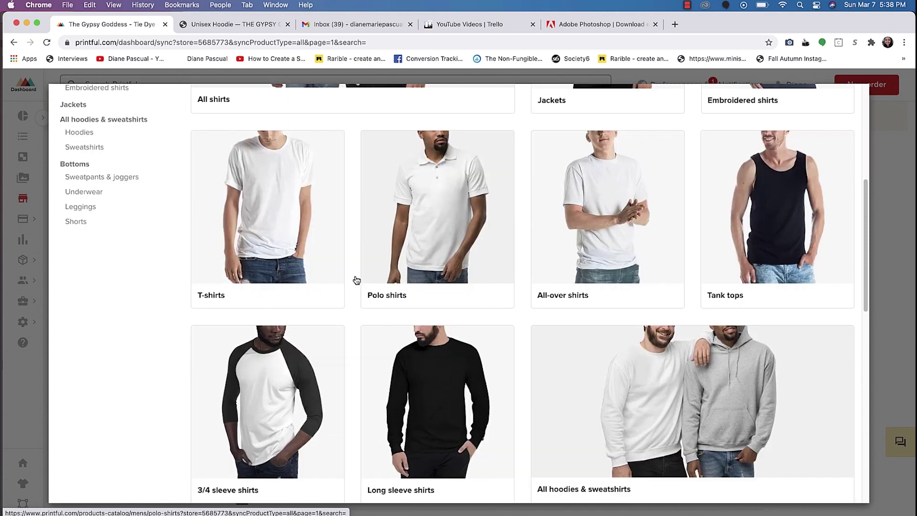
{"action": "scroll", "coordinate": [356, 280], "scroll_direction": "down", "scroll_amount": 3}
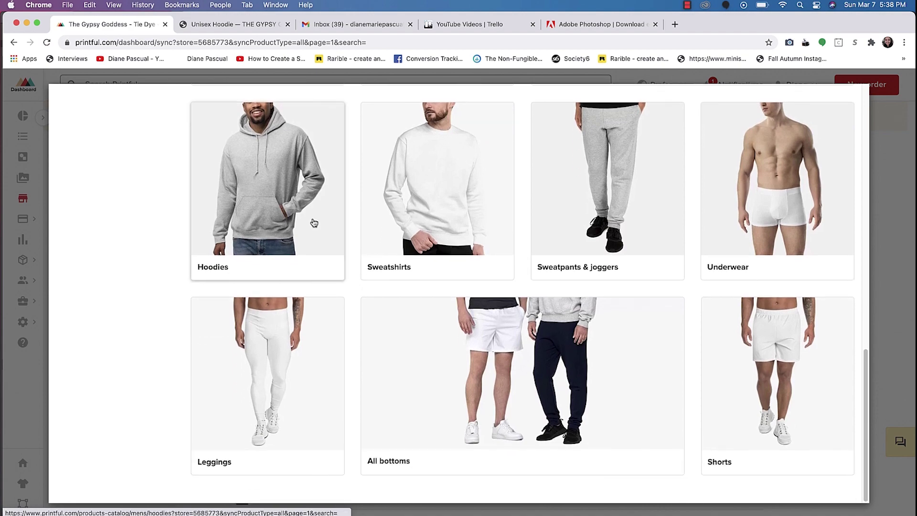
{"action": "left_click", "coordinate": [313, 221]}
{"action": "scroll", "coordinate": [356, 317], "scroll_direction": "down", "scroll_amount": 8}
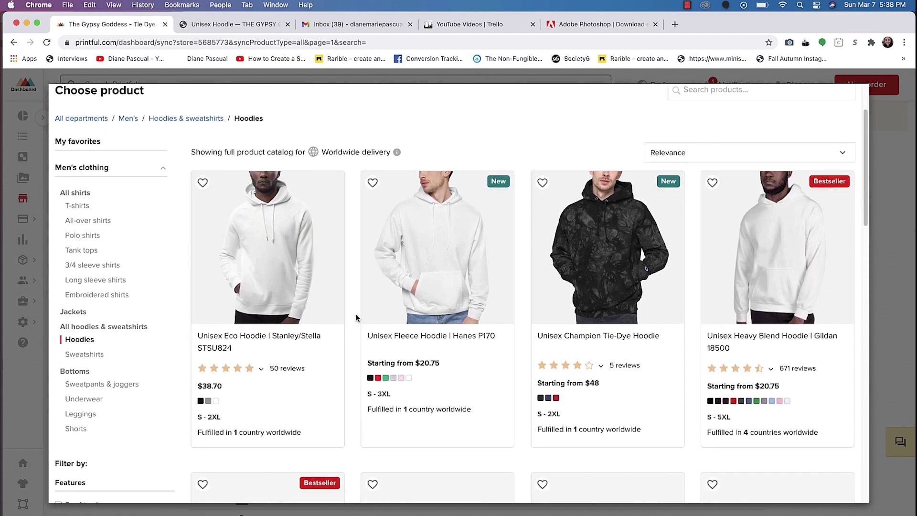
{"action": "scroll", "coordinate": [356, 317], "scroll_direction": "down", "scroll_amount": 8}
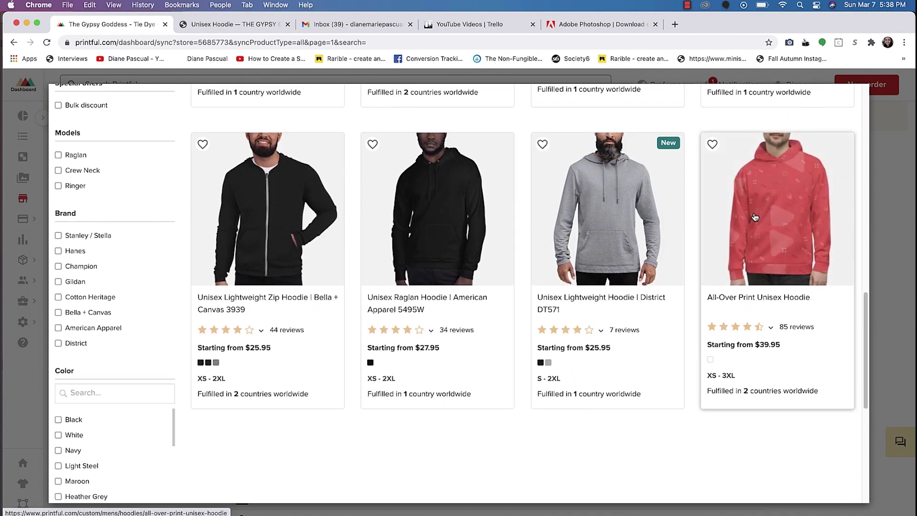
{"action": "left_click", "coordinate": [753, 215]}
{"action": "scroll", "coordinate": [579, 232], "scroll_direction": "down", "scroll_amount": 2}
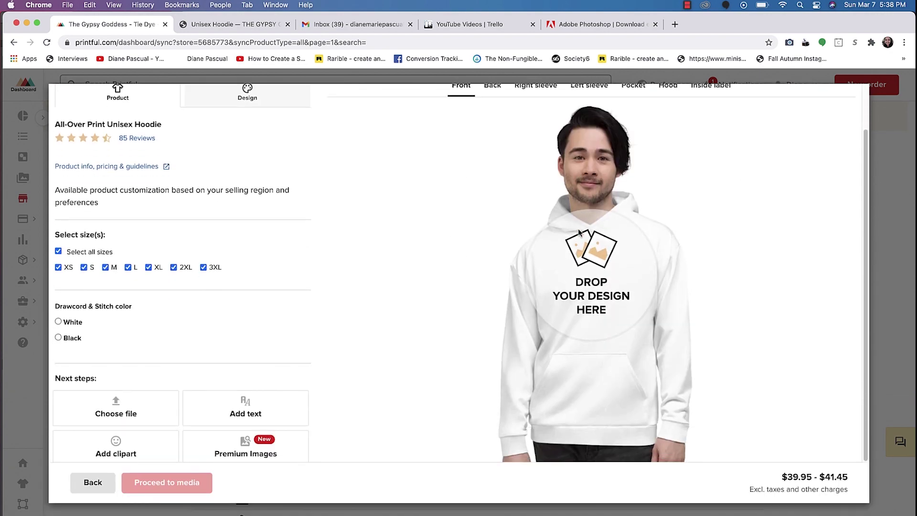
{"action": "scroll", "coordinate": [597, 293], "scroll_direction": "up", "scroll_amount": 2}
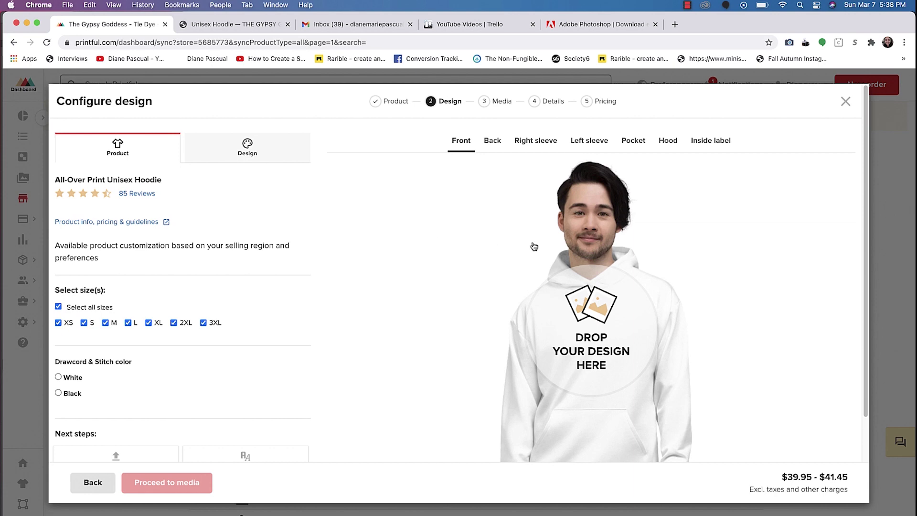
{"action": "scroll", "coordinate": [624, 358], "scroll_direction": "down", "scroll_amount": 1}
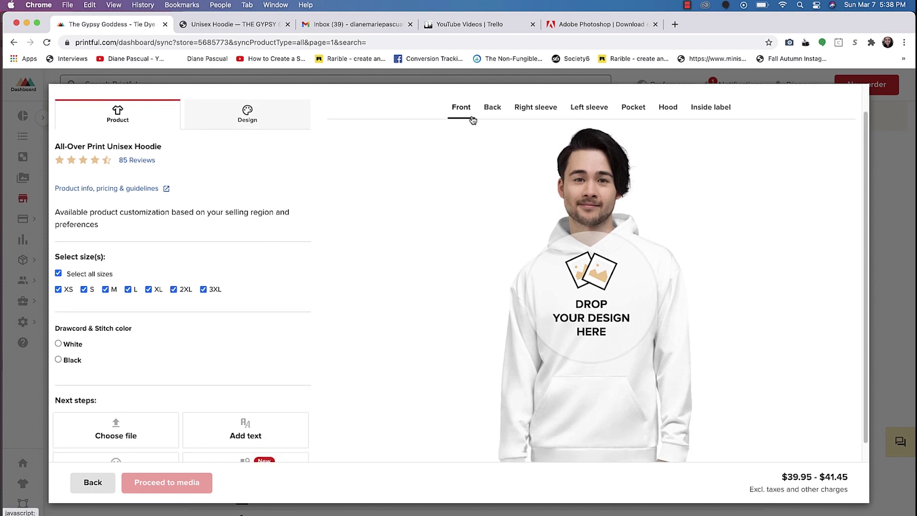
{"action": "scroll", "coordinate": [472, 138], "scroll_direction": "up", "scroll_amount": 1}
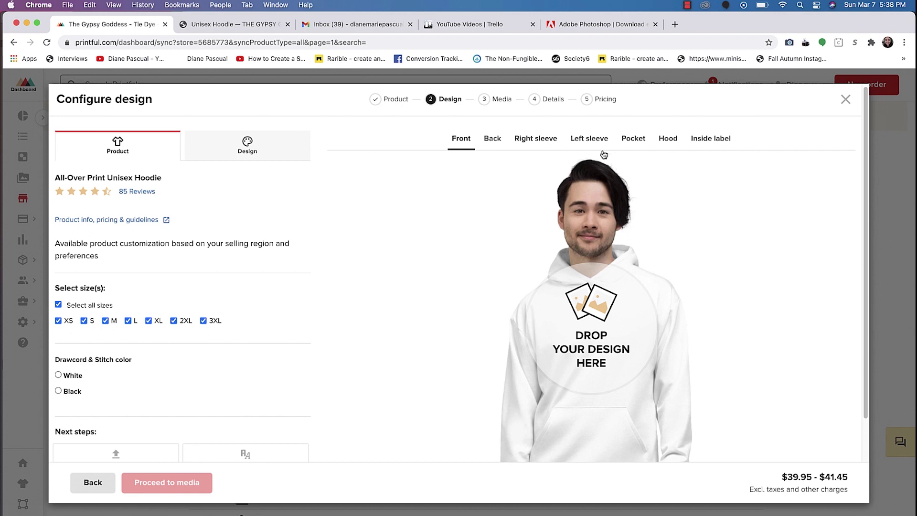
- Upload Design 1.jpg from the Desktop to the store's file library
{"action": "left_click", "coordinate": [592, 317]}
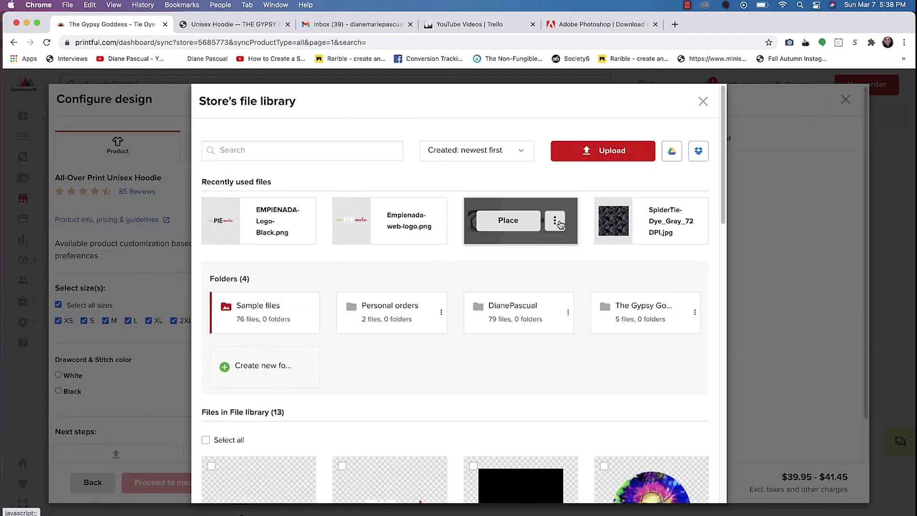
{"action": "left_click", "coordinate": [591, 157]}
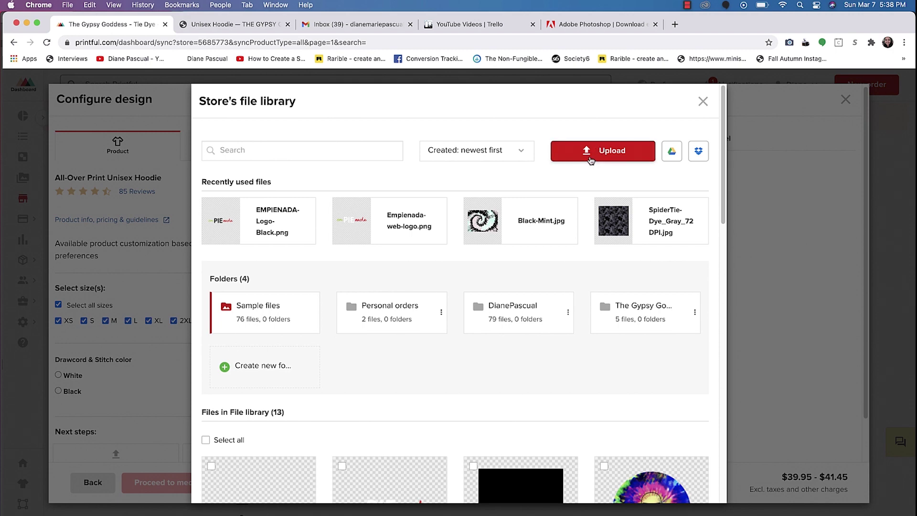
{"action": "scroll", "coordinate": [178, 170], "scroll_direction": "up", "scroll_amount": 3}
{"action": "left_click", "coordinate": [166, 186]}
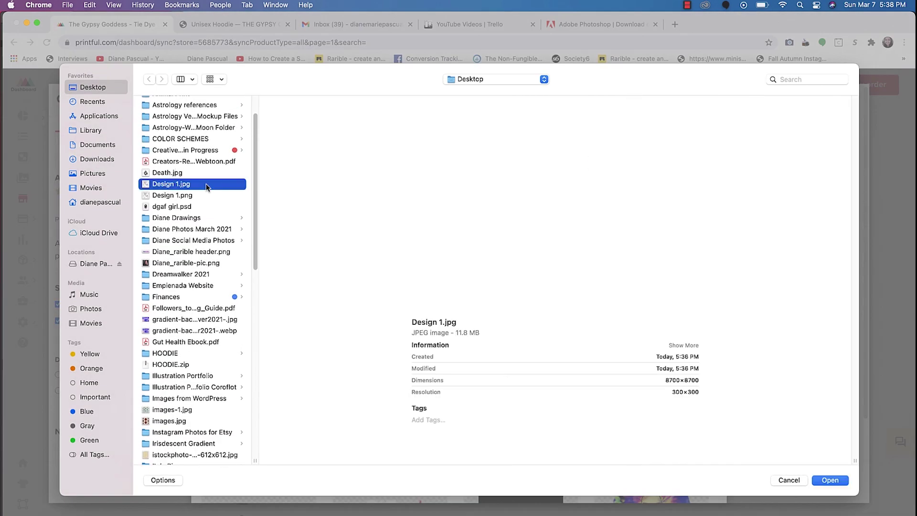
{"action": "left_click", "coordinate": [844, 484]}
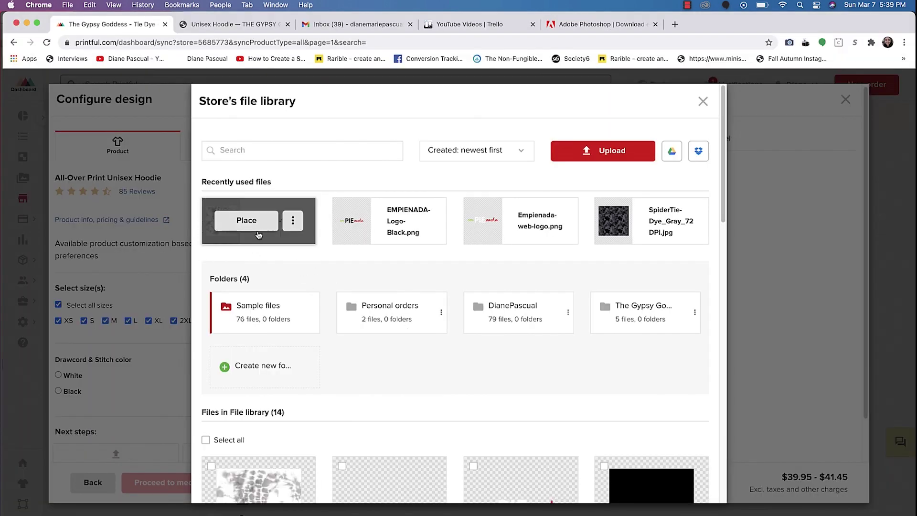
- Place Design-1.jpg on the hoodie front and shift it slightly right
{"action": "left_click", "coordinate": [247, 222]}
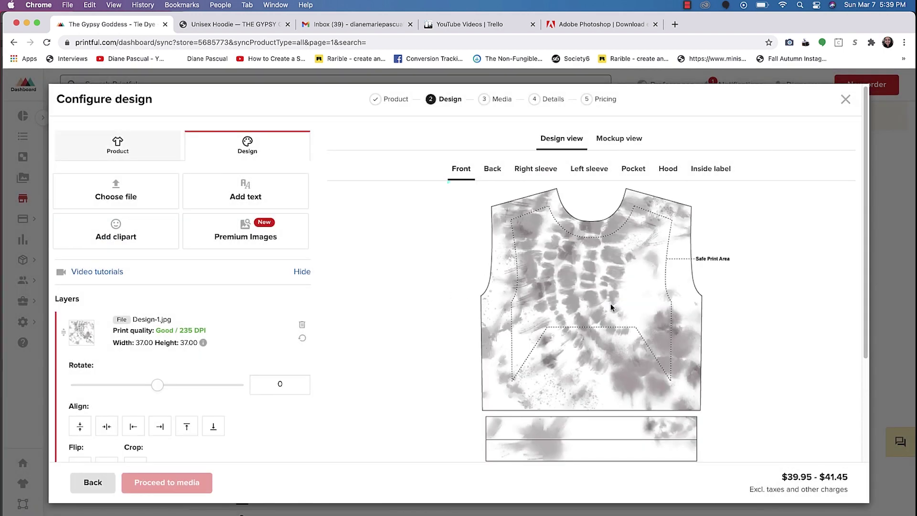
{"action": "scroll", "coordinate": [611, 304], "scroll_direction": "down", "scroll_amount": 1}
{"action": "scroll", "coordinate": [603, 306], "scroll_direction": "down", "scroll_amount": 2}
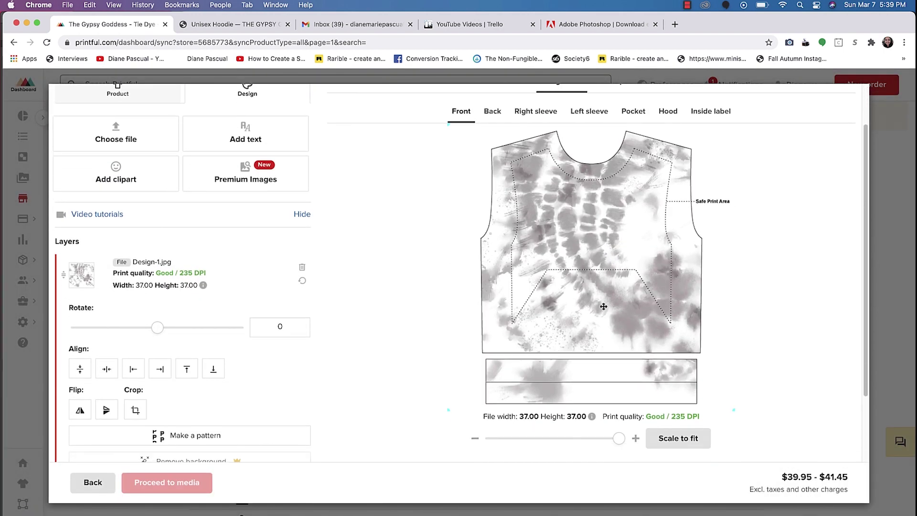
{"action": "mouse_move", "coordinate": [596, 249]}
{"action": "left_mouse_down"}
{"action": "mouse_move", "coordinate": [597, 262]}
{"action": "mouse_move", "coordinate": [592, 252]}
{"action": "left_mouse_up"}
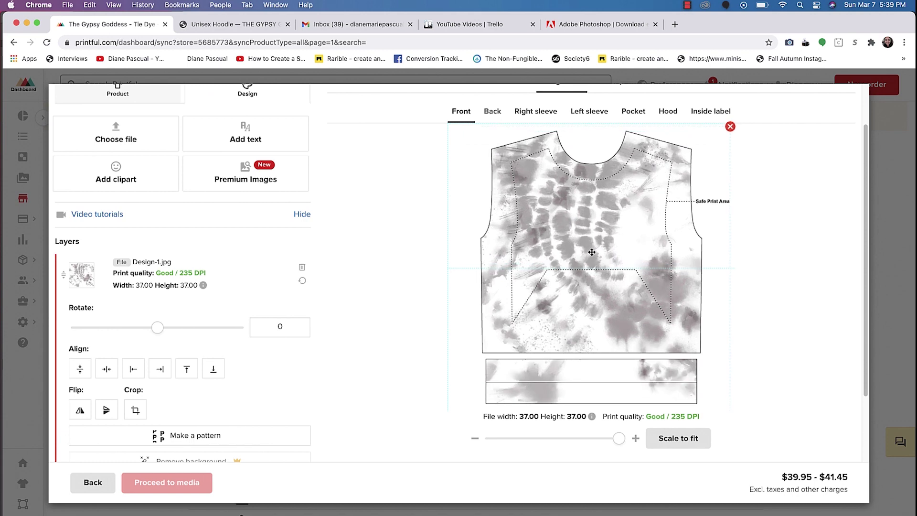
{"action": "left_click_drag", "start_coordinate": [541, 239], "coordinate": [566, 230]}
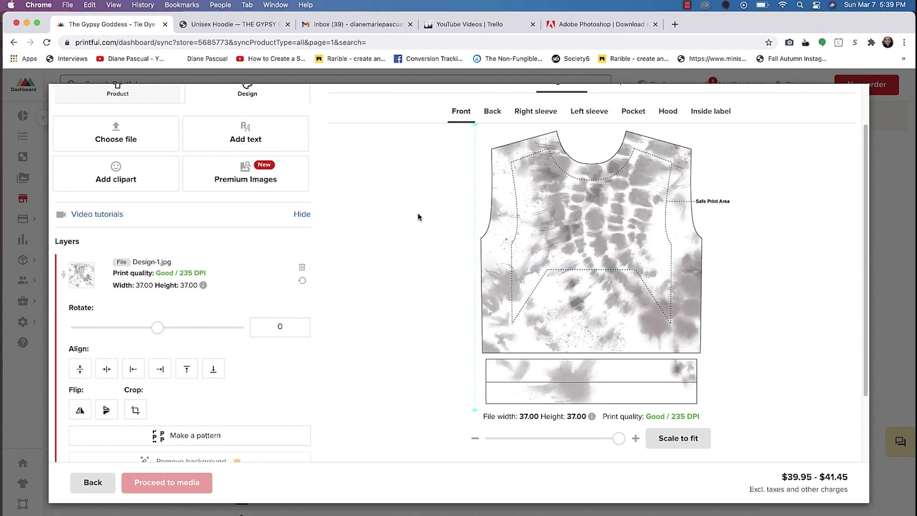
{"action": "scroll", "coordinate": [403, 207], "scroll_direction": "up", "scroll_amount": 3}
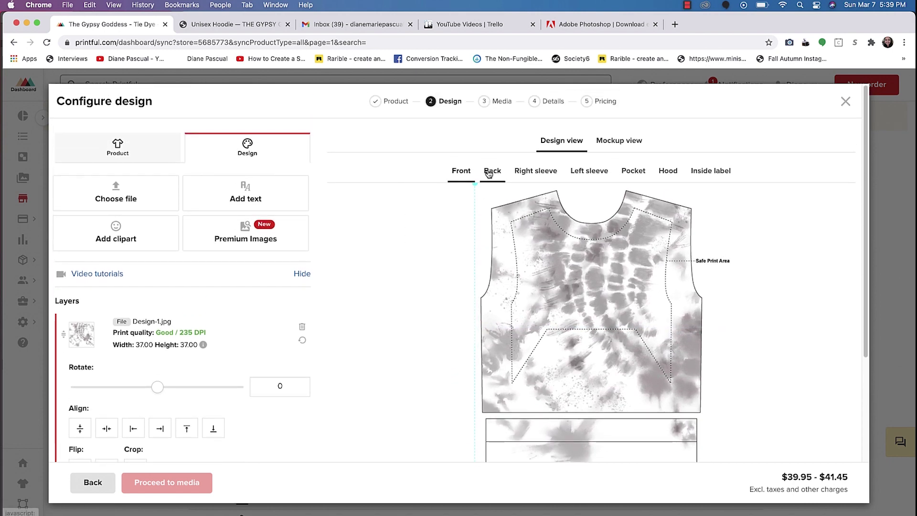
- Place Design-1.jpg on the hoodie back, flip it horizontally and shift it right
{"action": "left_click", "coordinate": [488, 172]}
{"action": "left_click", "coordinate": [577, 347]}
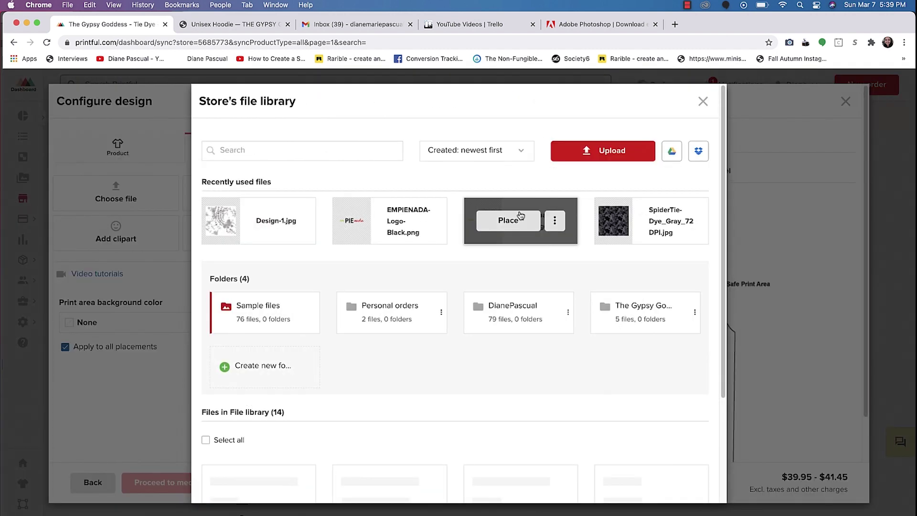
{"action": "left_click", "coordinate": [247, 221]}
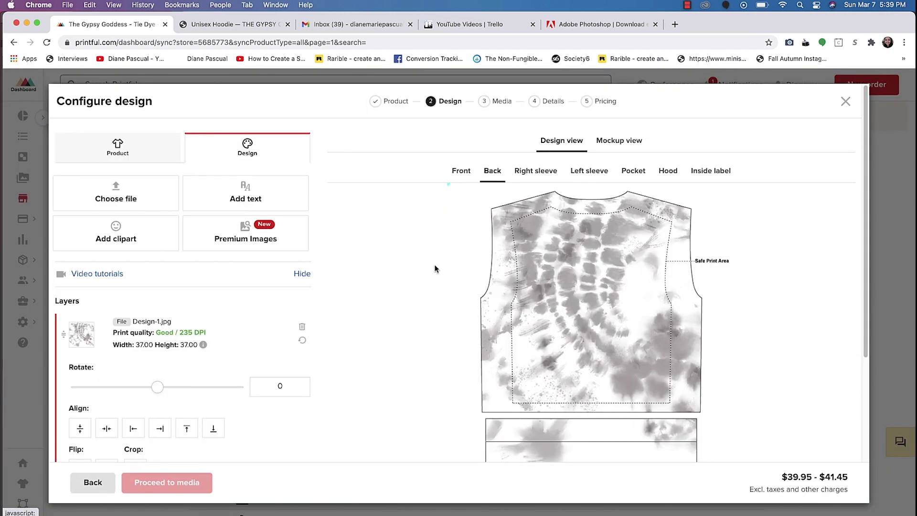
{"action": "scroll", "coordinate": [580, 269], "scroll_direction": "down", "scroll_amount": 1}
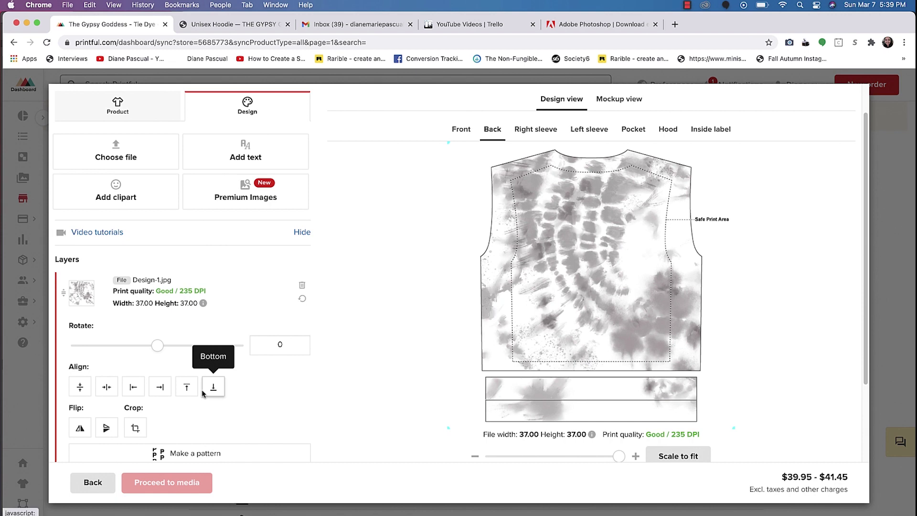
{"action": "left_click", "coordinate": [80, 428]}
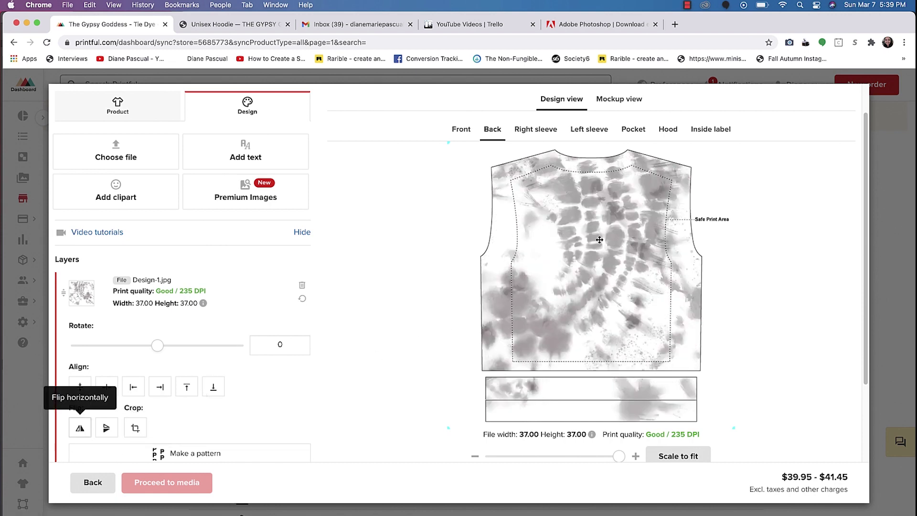
{"action": "left_click_drag", "start_coordinate": [598, 240], "coordinate": [632, 246]}
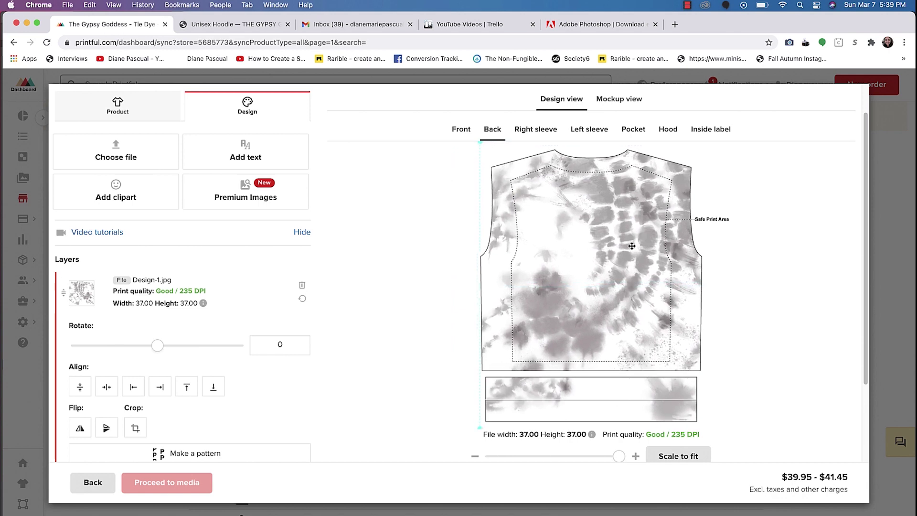
- Place Design-1.jpg on the right sleeve and reposition it within the print area
{"action": "left_click", "coordinate": [526, 127]}
{"action": "left_click", "coordinate": [610, 376]}
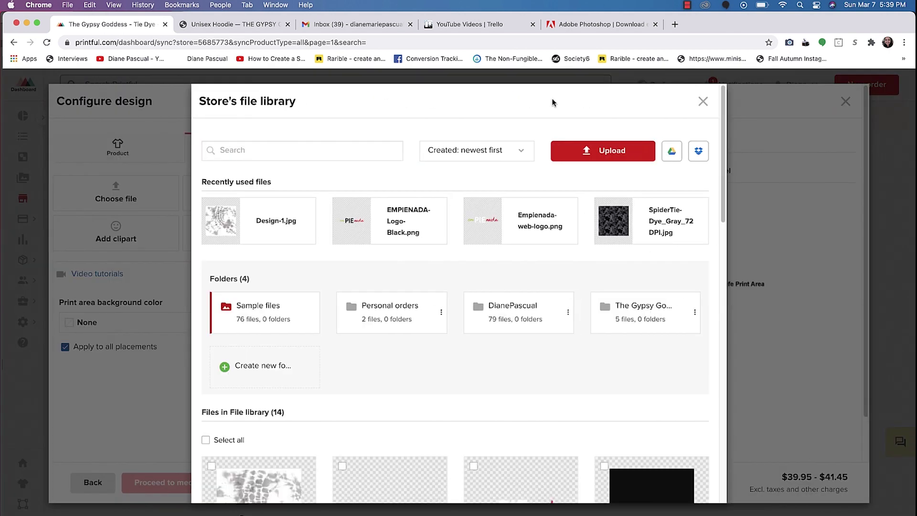
{"action": "mouse_move", "coordinate": [279, 220]}
{"action": "left_click", "coordinate": [246, 220]}
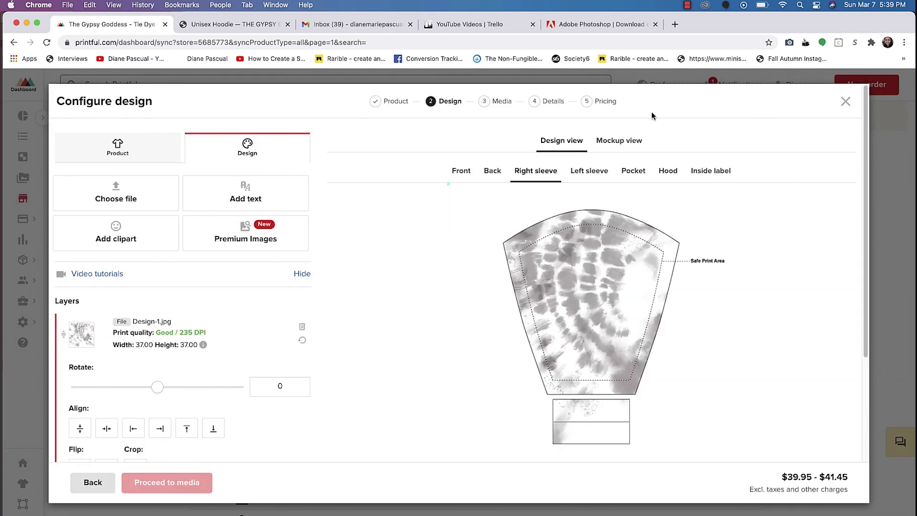
{"action": "left_click_drag", "start_coordinate": [649, 284], "coordinate": [701, 277]}
{"action": "mouse_move", "coordinate": [660, 314]}
{"action": "left_mouse_down"}
{"action": "mouse_move", "coordinate": [657, 289]}
{"action": "mouse_move", "coordinate": [657, 308]}
{"action": "left_mouse_up"}
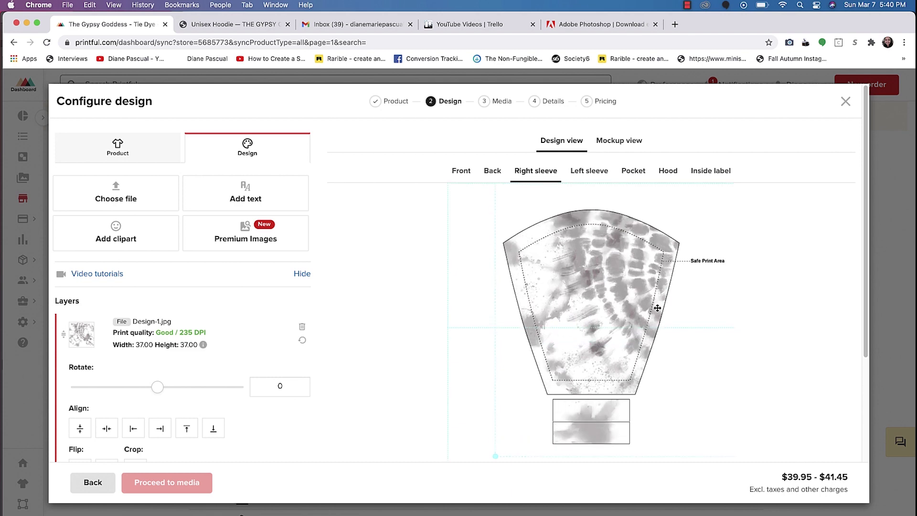
- Place Design-1.jpg on the left sleeve and shift it within the print area
{"action": "left_click", "coordinate": [586, 178]}
{"action": "left_click", "coordinate": [592, 358]}
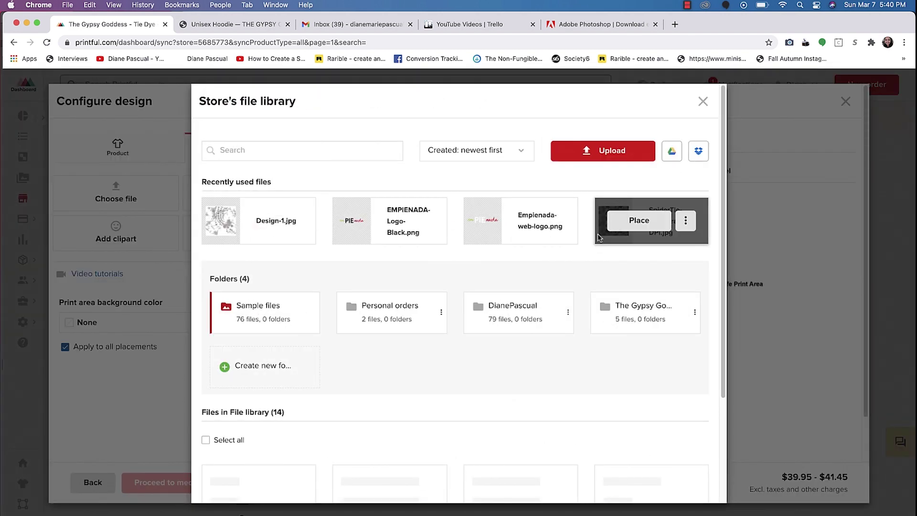
{"action": "left_click", "coordinate": [260, 219]}
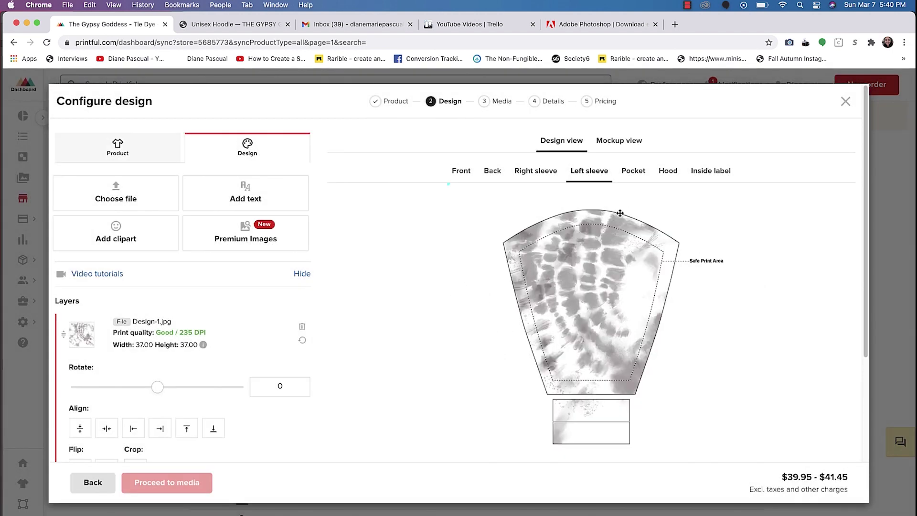
{"action": "left_click_drag", "start_coordinate": [591, 305], "coordinate": [538, 318]}
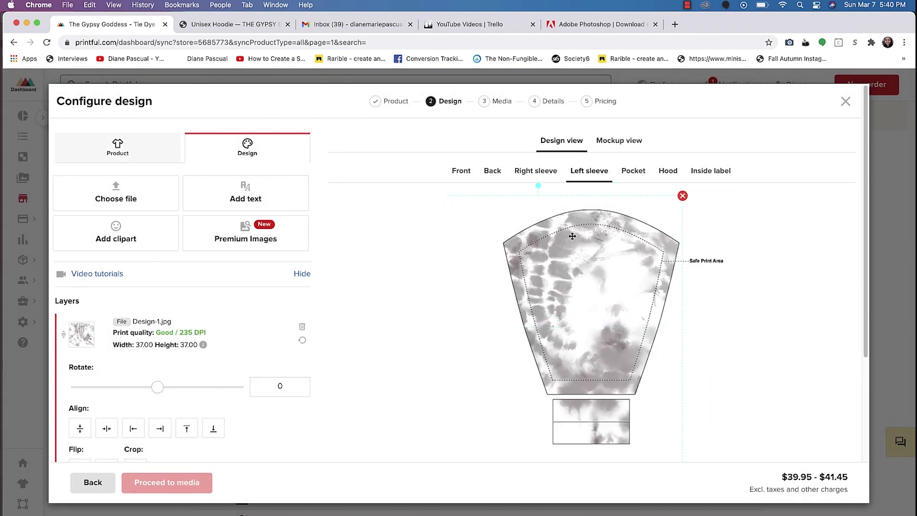
{"action": "left_click", "coordinate": [634, 171]}
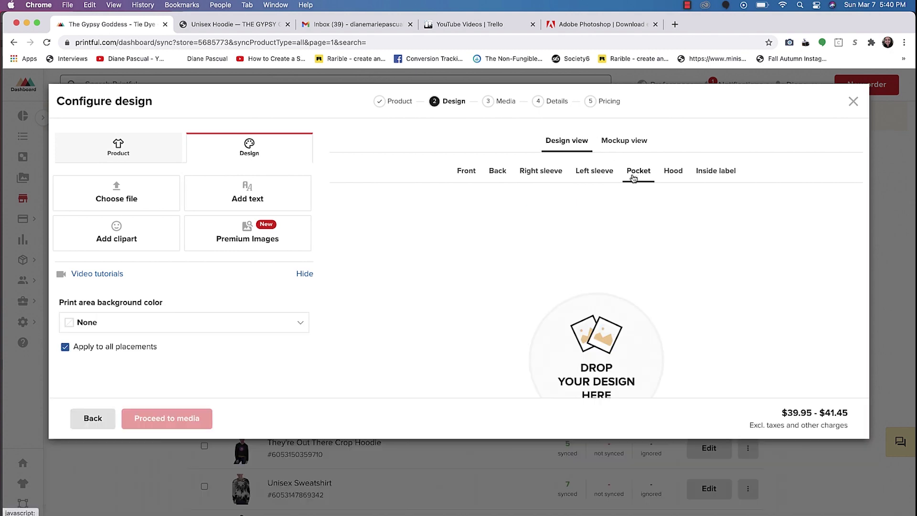
- Place Design-1.jpg on the pocket, enlarge it to 43.63 and reposition it
{"action": "left_click", "coordinate": [581, 382]}
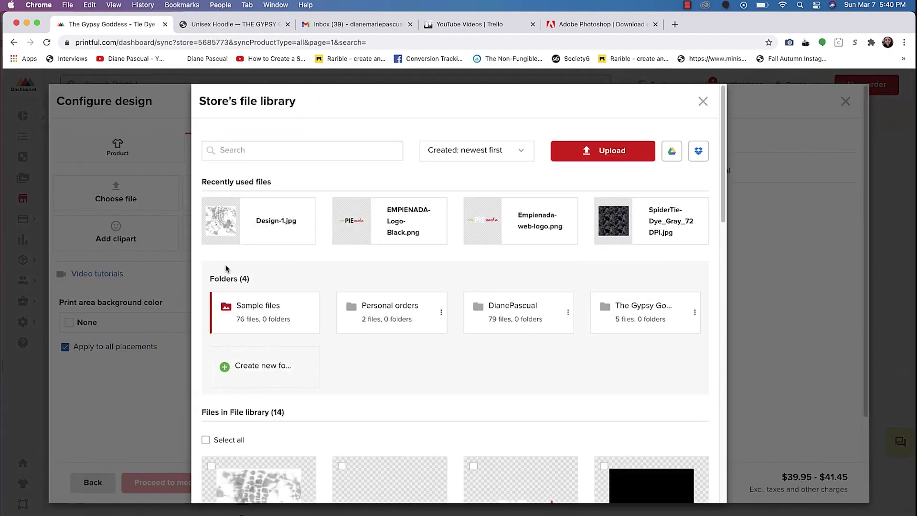
{"action": "left_click", "coordinate": [247, 220]}
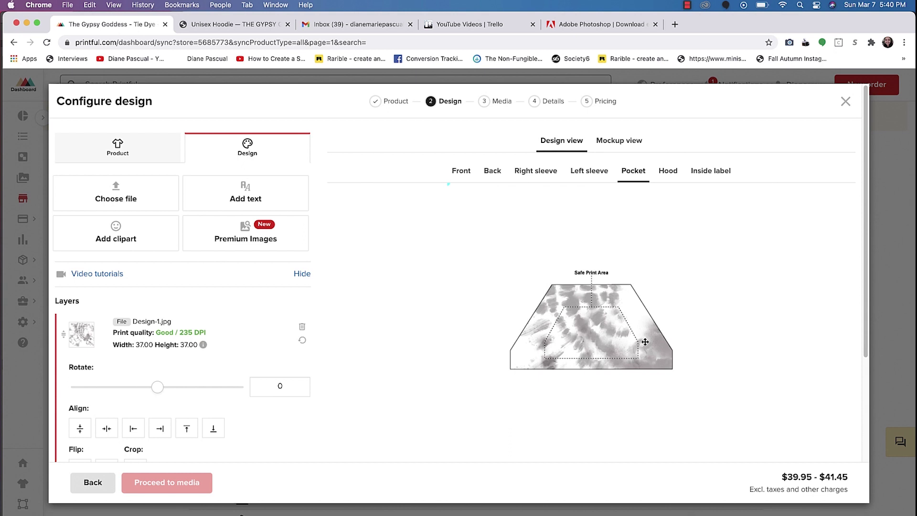
{"action": "left_click_drag", "start_coordinate": [568, 329], "coordinate": [621, 330]}
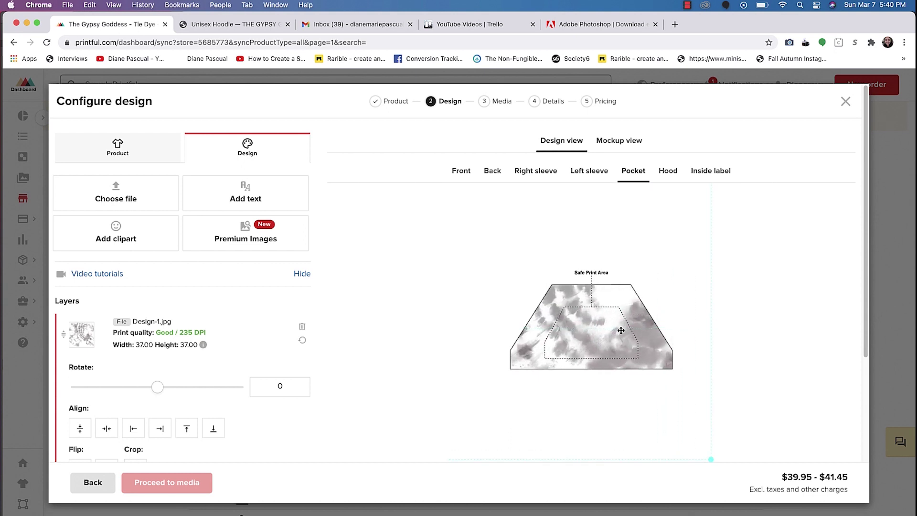
{"action": "left_click_drag", "start_coordinate": [459, 432], "coordinate": [429, 459]}
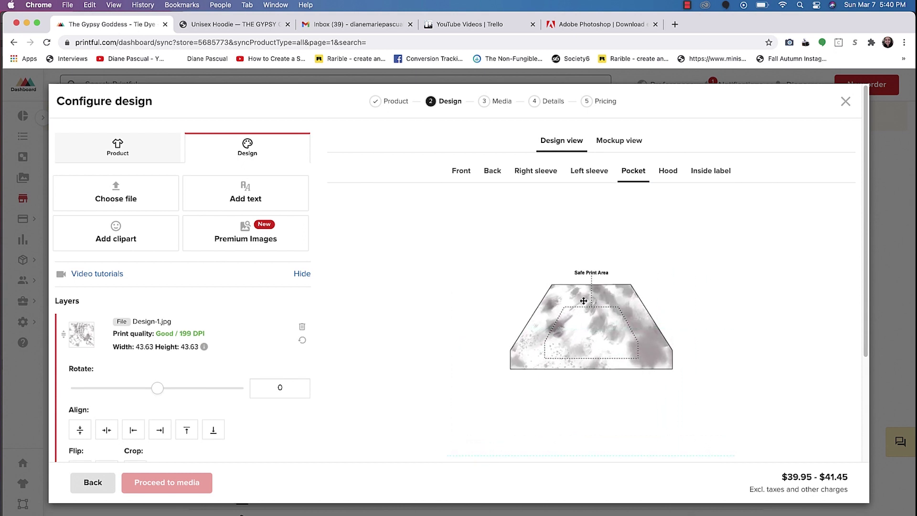
{"action": "left_click_drag", "start_coordinate": [612, 270], "coordinate": [595, 290]}
- Place Design-1.jpg on the hood, then check the empty inside label and left sleeve
{"action": "left_click", "coordinate": [668, 171]}
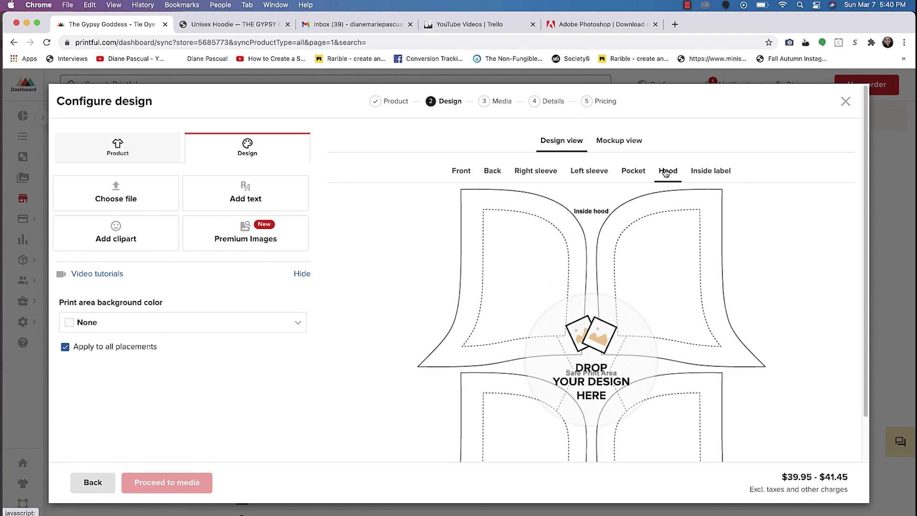
{"action": "left_click", "coordinate": [601, 340]}
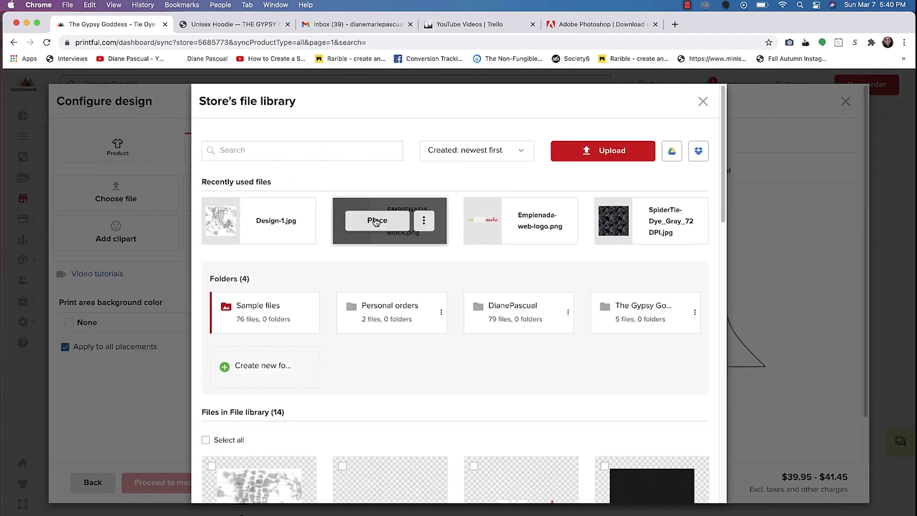
{"action": "mouse_move", "coordinate": [257, 235]}
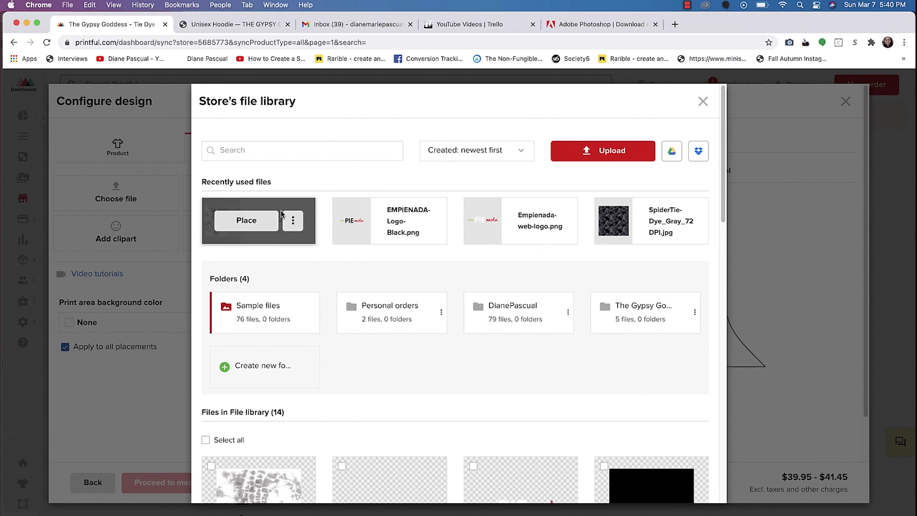
{"action": "left_click", "coordinate": [267, 218]}
{"action": "left_click", "coordinate": [710, 171]}
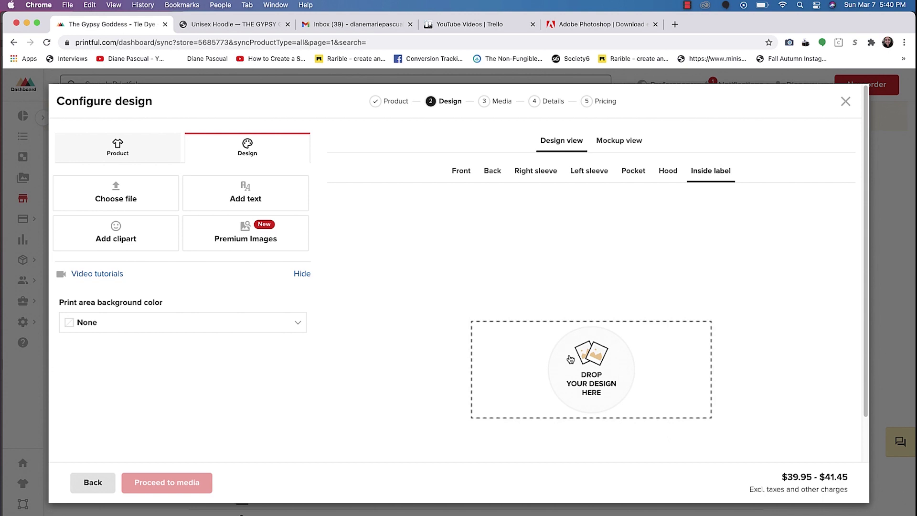
{"action": "left_click", "coordinate": [592, 172]}
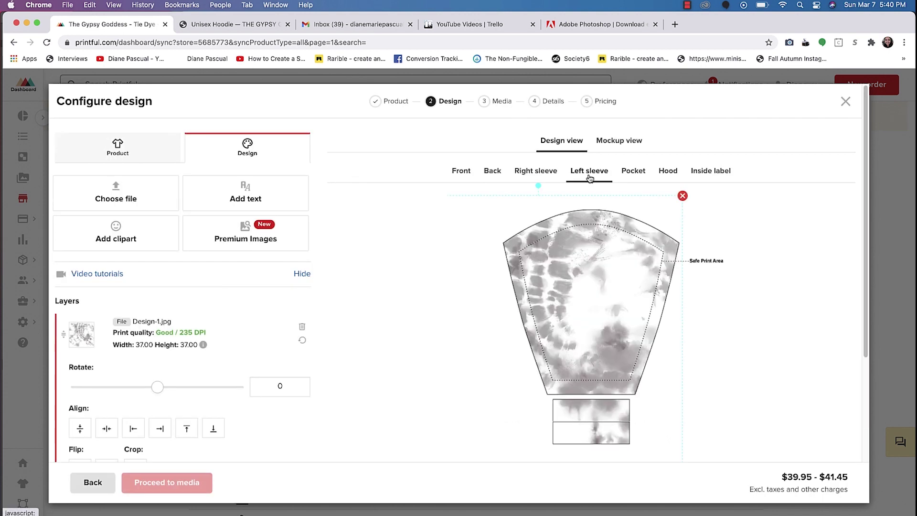
- Choose white drawcords and stitching and preview the hoodie mockups
{"action": "left_click", "coordinate": [624, 141]}
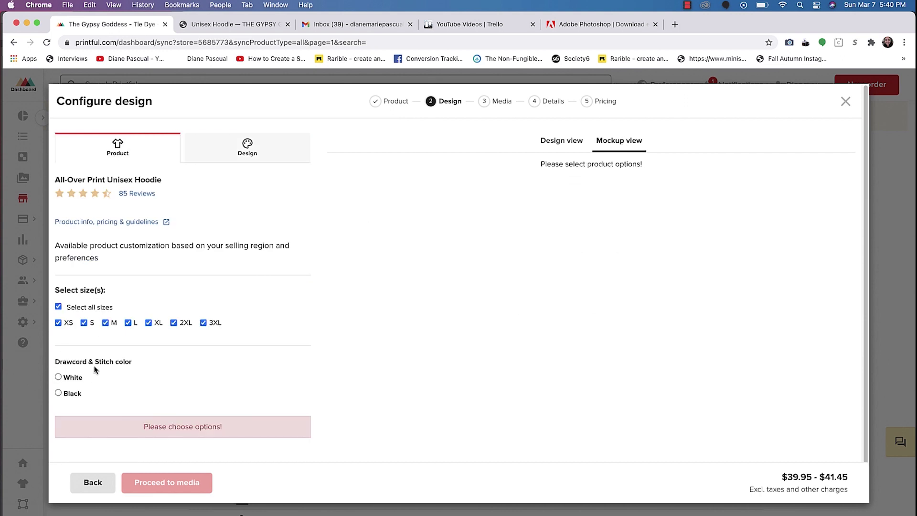
{"action": "left_click", "coordinate": [58, 377]}
{"action": "left_click", "coordinate": [610, 140]}
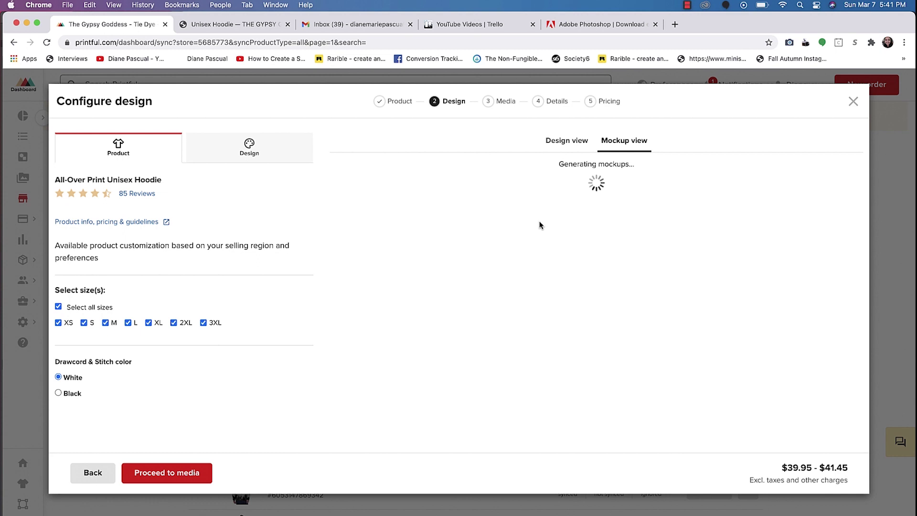
- Review the gray tie-dye mockups and proceed to the media step
{"action": "scroll", "coordinate": [533, 206], "scroll_direction": "down", "scroll_amount": 5}
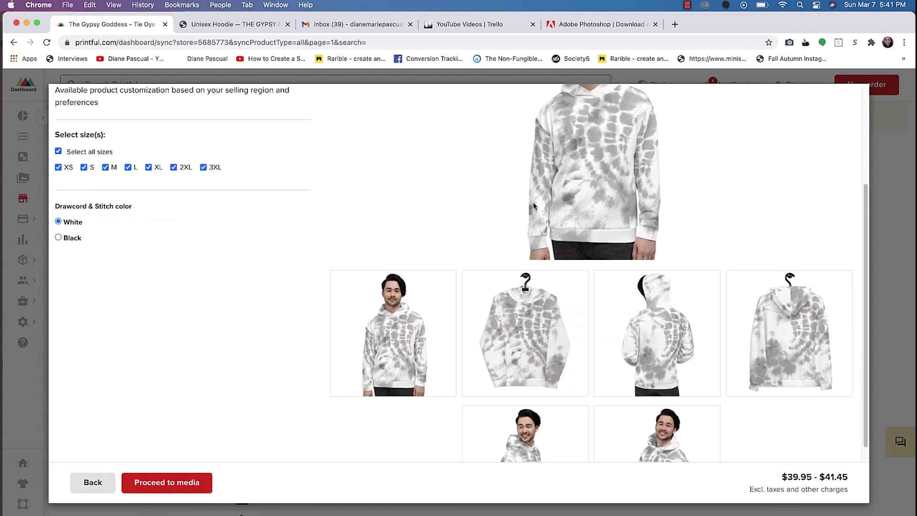
{"action": "scroll", "coordinate": [534, 206], "scroll_direction": "down", "scroll_amount": 1}
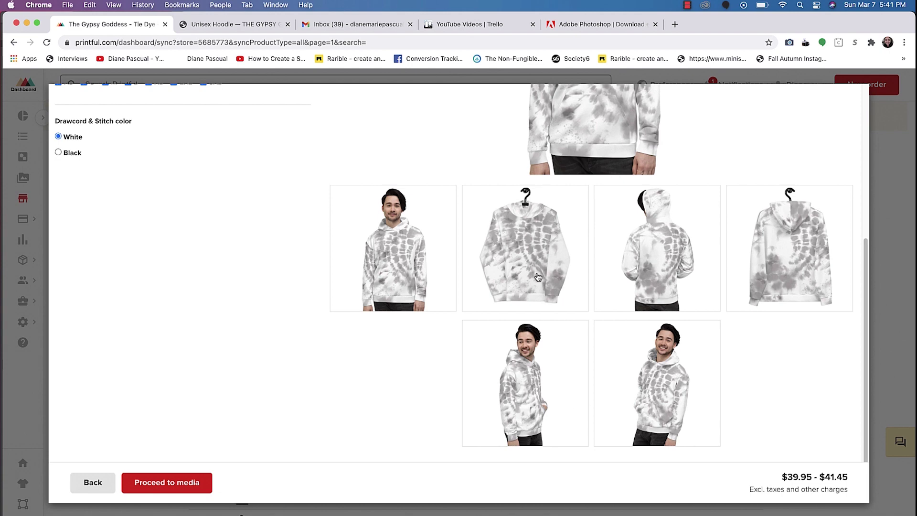
{"action": "scroll", "coordinate": [538, 276], "scroll_direction": "up", "scroll_amount": 5}
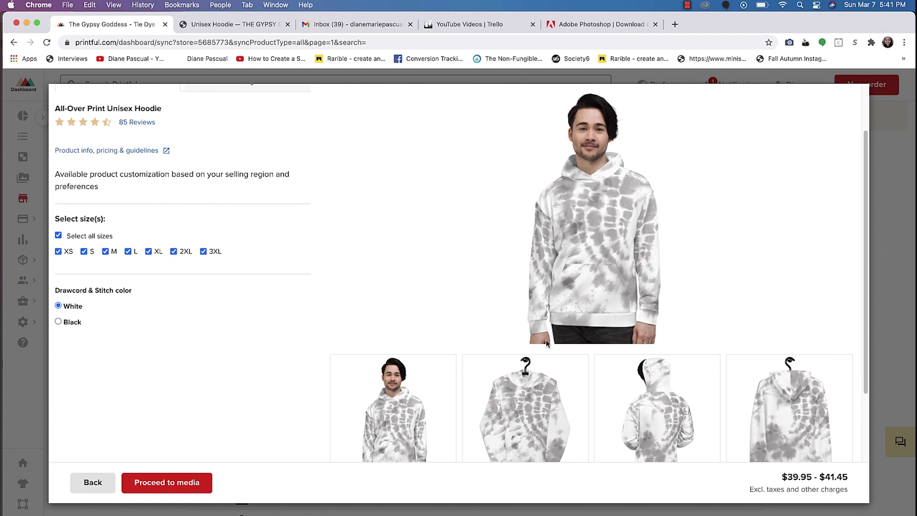
{"action": "scroll", "coordinate": [629, 392], "scroll_direction": "down", "scroll_amount": 2}
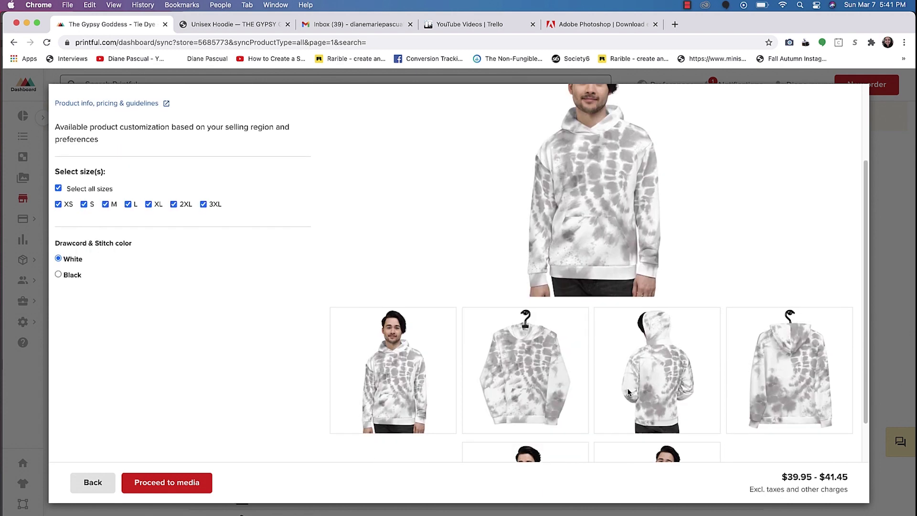
{"action": "scroll", "coordinate": [589, 165], "scroll_direction": "up", "scroll_amount": 2}
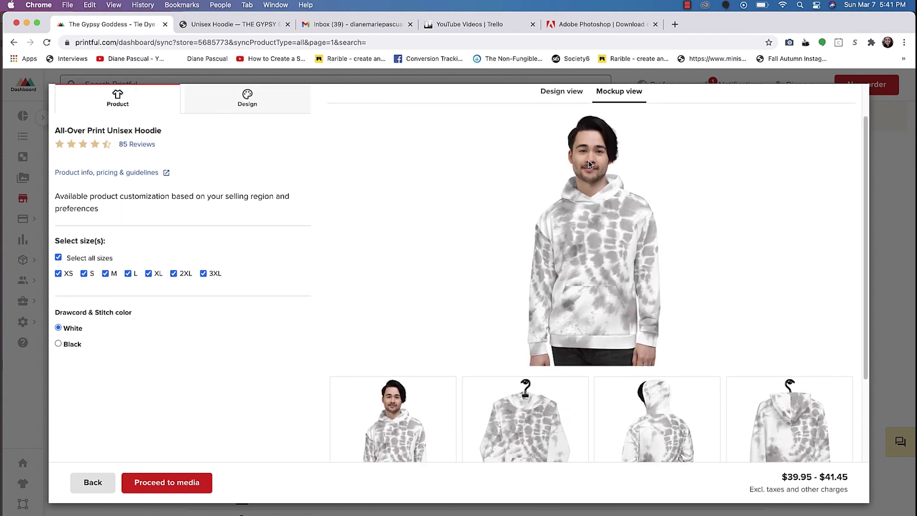
{"action": "scroll", "coordinate": [577, 289], "scroll_direction": "up", "scroll_amount": 2}
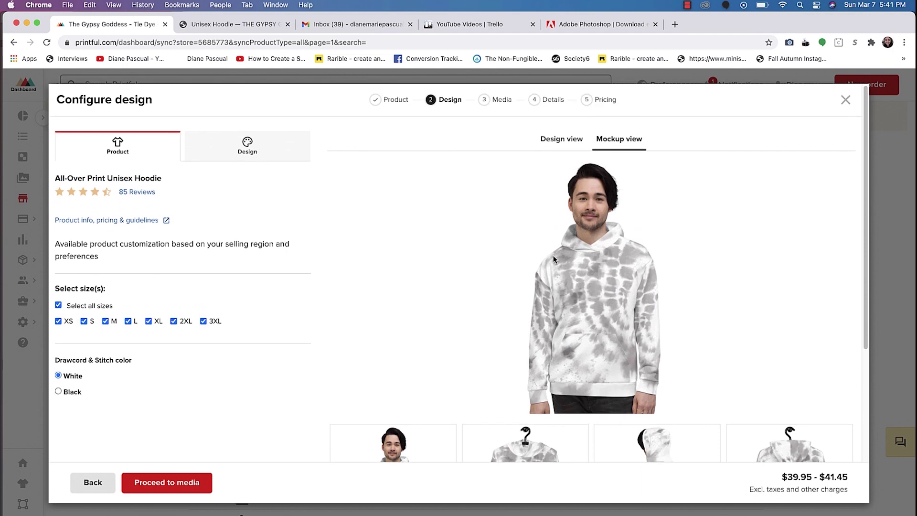
{"action": "scroll", "coordinate": [195, 334], "scroll_direction": "down", "scroll_amount": 2}
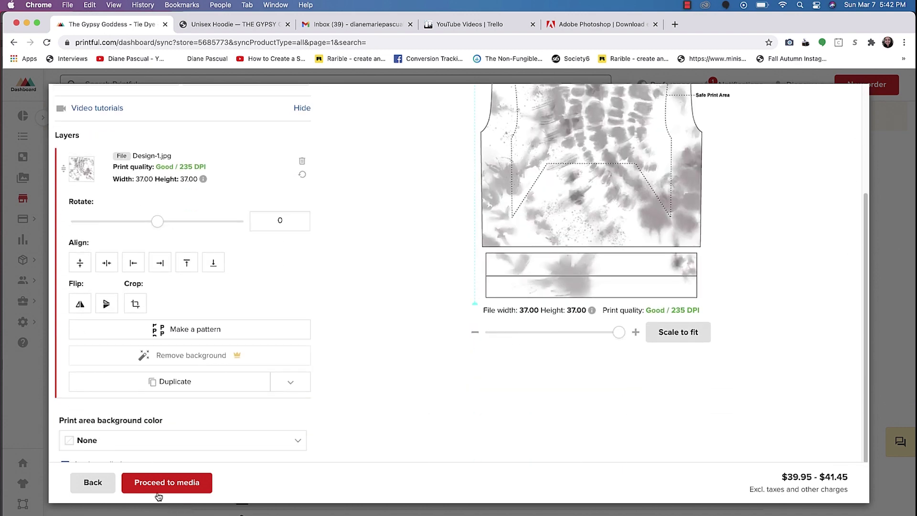
{"action": "left_click", "coordinate": [158, 484]}
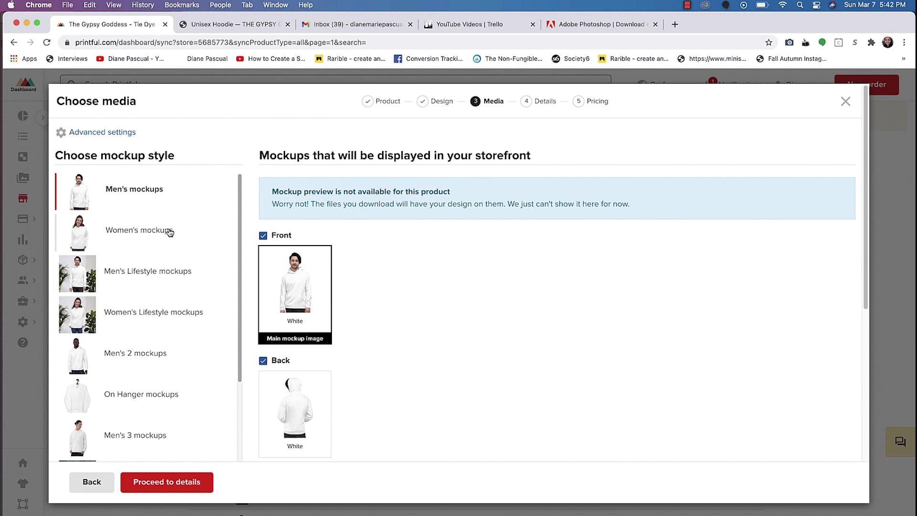
- On the details step, insert 'Gray Tie-Dye' before 'Unisex Hoodie' in the product title
{"action": "scroll", "coordinate": [129, 318], "scroll_direction": "down", "scroll_amount": 5}
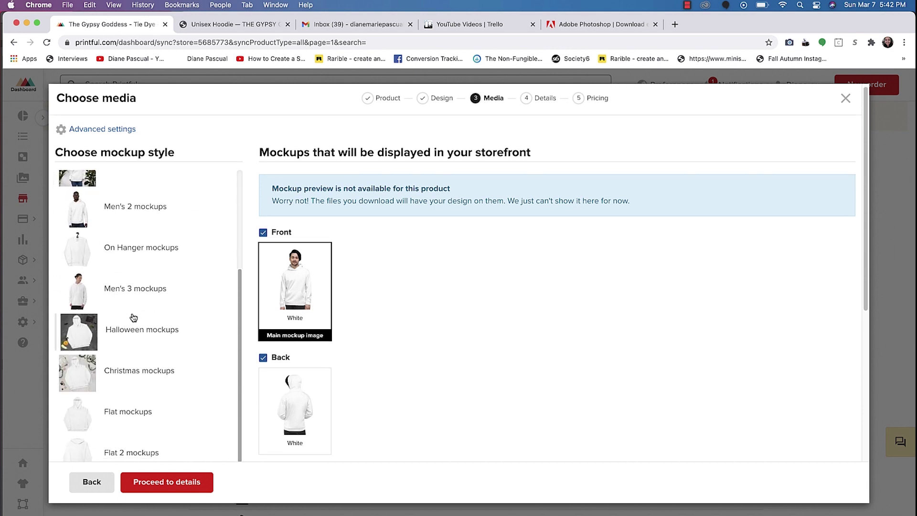
{"action": "scroll", "coordinate": [131, 319], "scroll_direction": "up", "scroll_amount": 5}
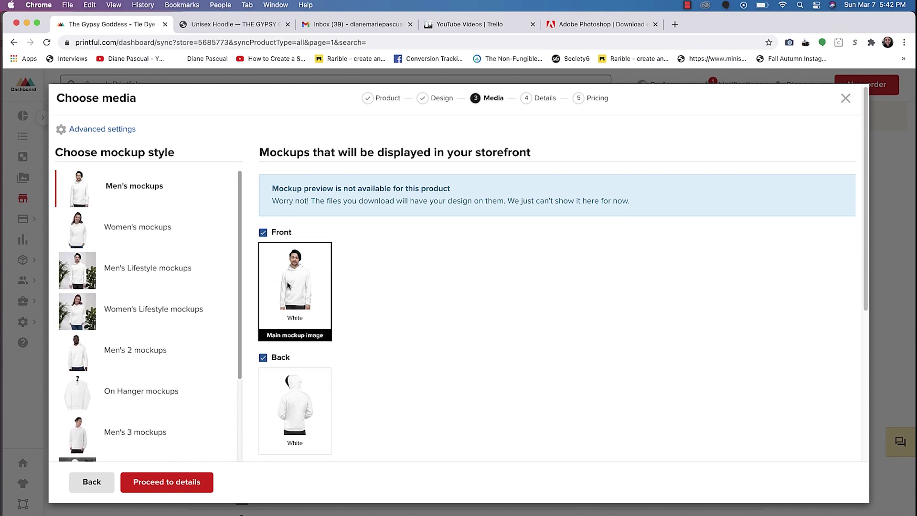
{"action": "left_click", "coordinate": [166, 488]}
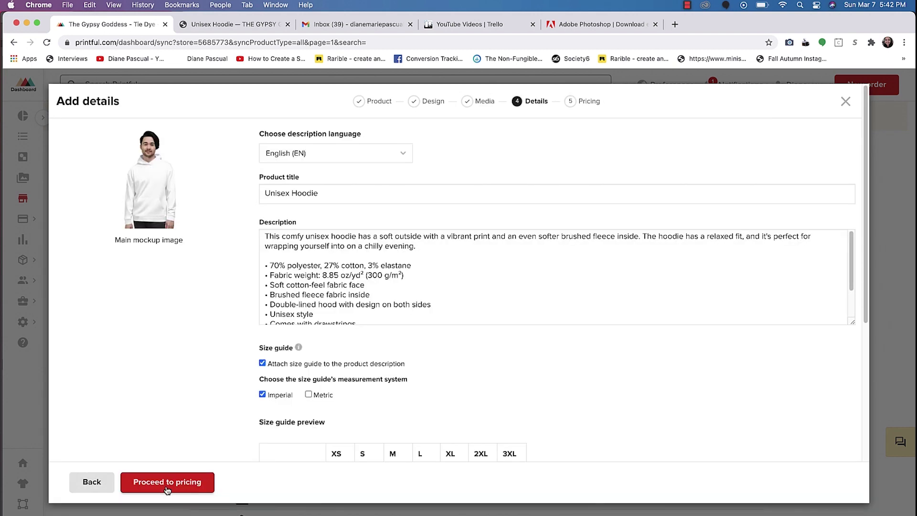
{"action": "left_click", "coordinate": [266, 190]}
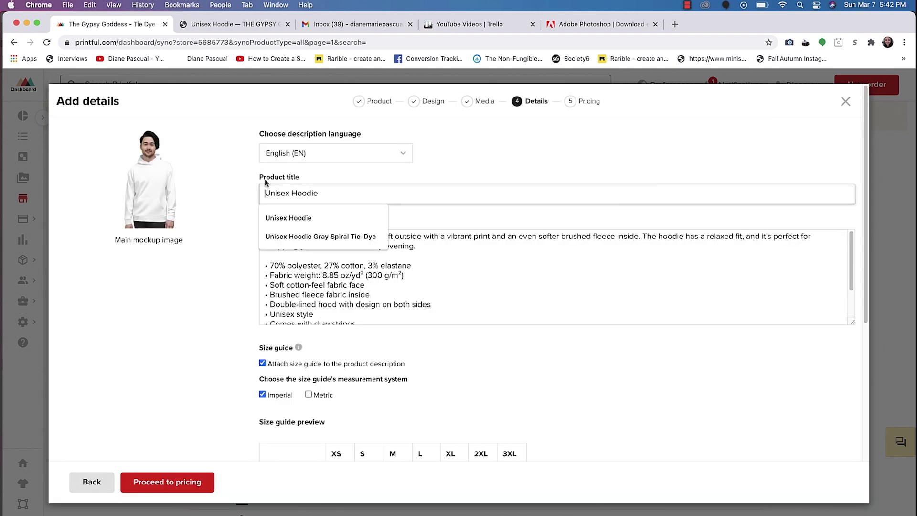
{"action": "type", "text": "Gray Tie"}
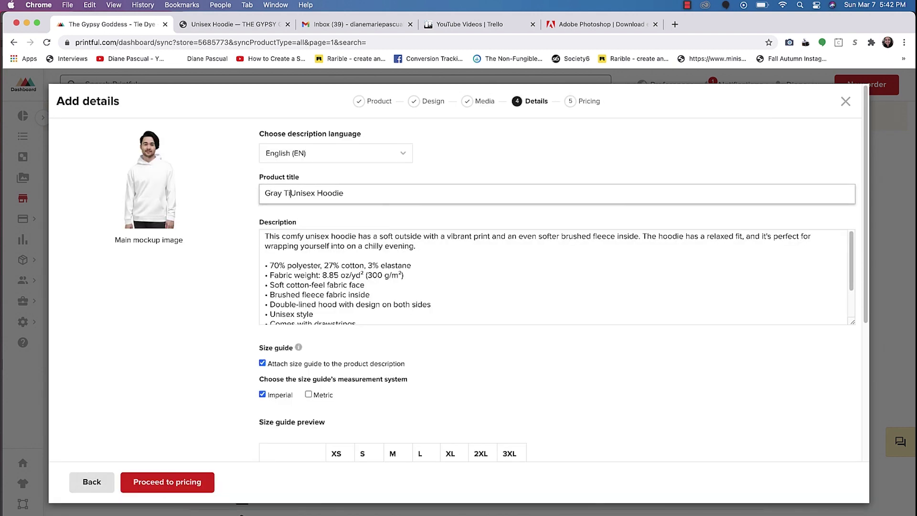
{"action": "type", "text": "-Dye"}
- Go to pricing and review the XS and S retail prices
{"action": "left_click", "coordinate": [160, 482]}
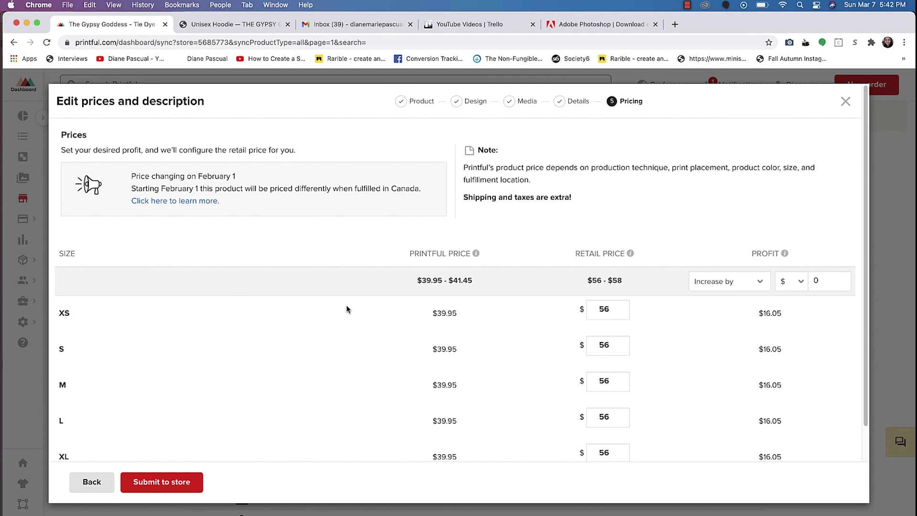
{"action": "scroll", "coordinate": [347, 310], "scroll_direction": "down", "scroll_amount": 3}
{"action": "left_click", "coordinate": [611, 228]}
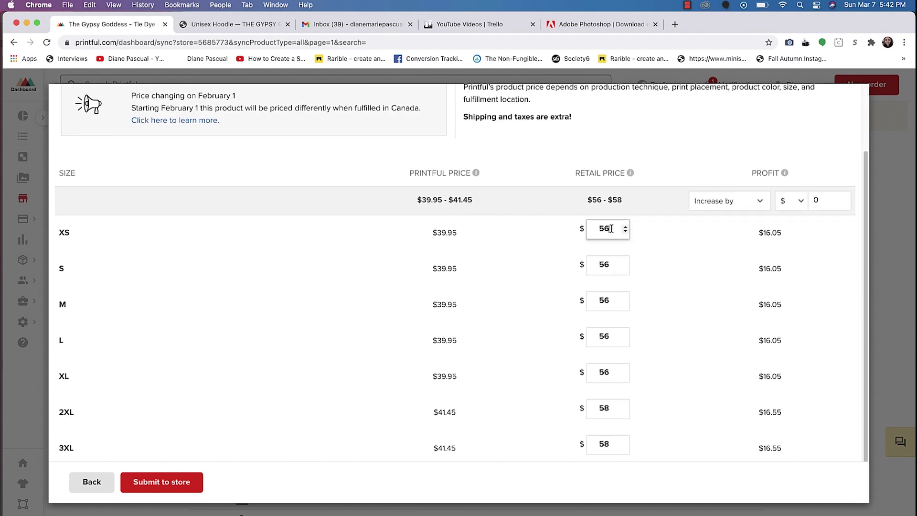
{"action": "left_click_drag", "start_coordinate": [610, 229], "coordinate": [597, 225]}
{"action": "scroll", "coordinate": [649, 303], "scroll_direction": "down", "scroll_amount": 1}
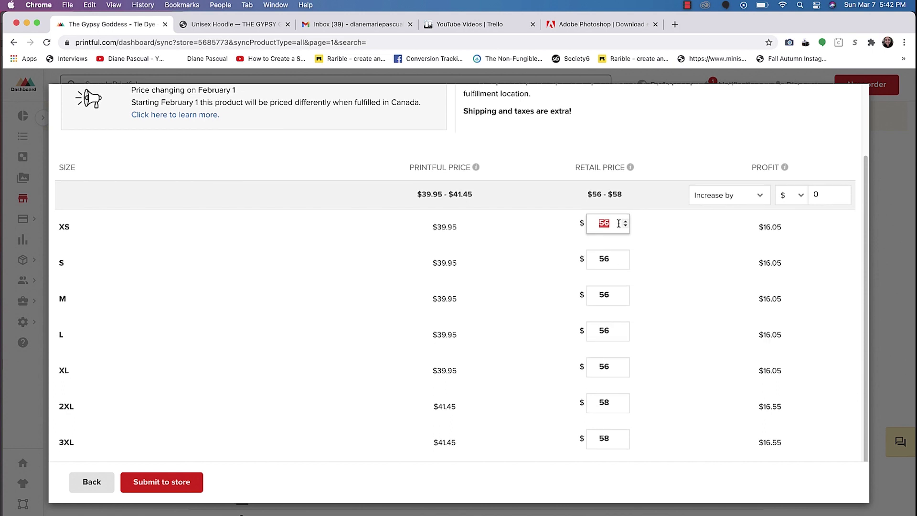
{"action": "left_click", "coordinate": [608, 264]}
{"action": "left_click_drag", "start_coordinate": [614, 259], "coordinate": [598, 254]}
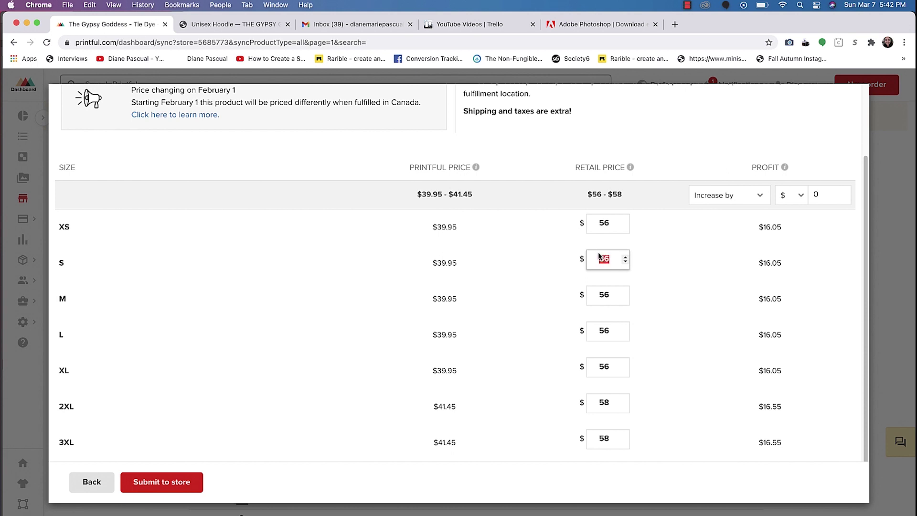
{"action": "left_click", "coordinate": [608, 223]}
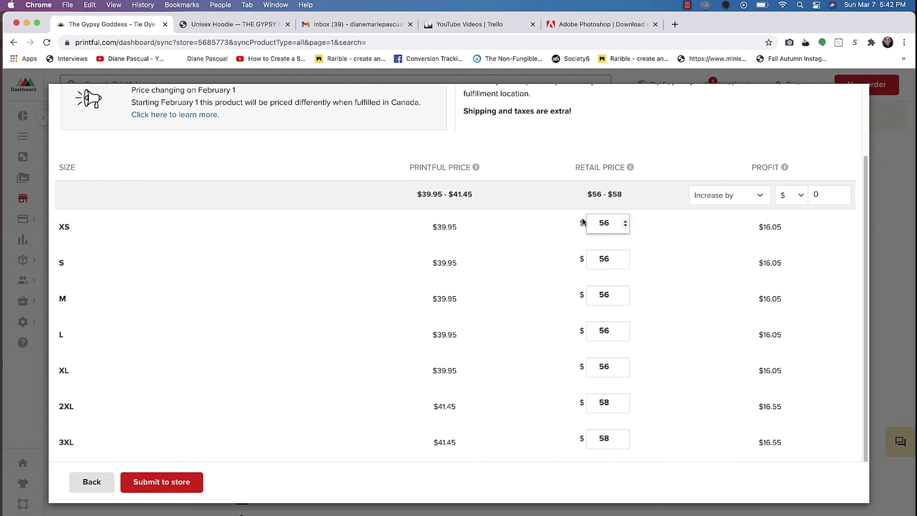
{"action": "scroll", "coordinate": [800, 201], "scroll_direction": "down", "scroll_amount": 1}
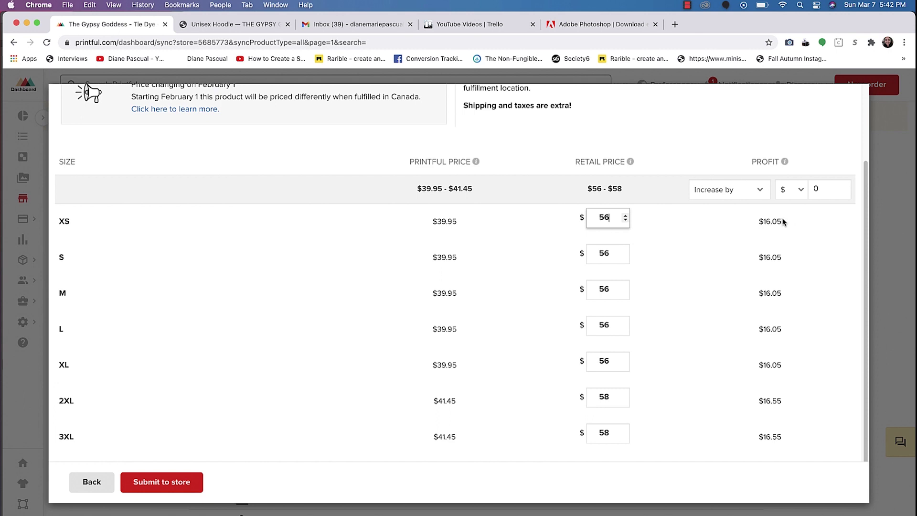
{"action": "left_click_drag", "start_coordinate": [784, 221], "coordinate": [753, 312]}
{"action": "left_click", "coordinate": [753, 312]}
- Submit the hoodie to the store and open its new product page in Shopify
{"action": "scroll", "coordinate": [734, 254], "scroll_direction": "up", "scroll_amount": 3}
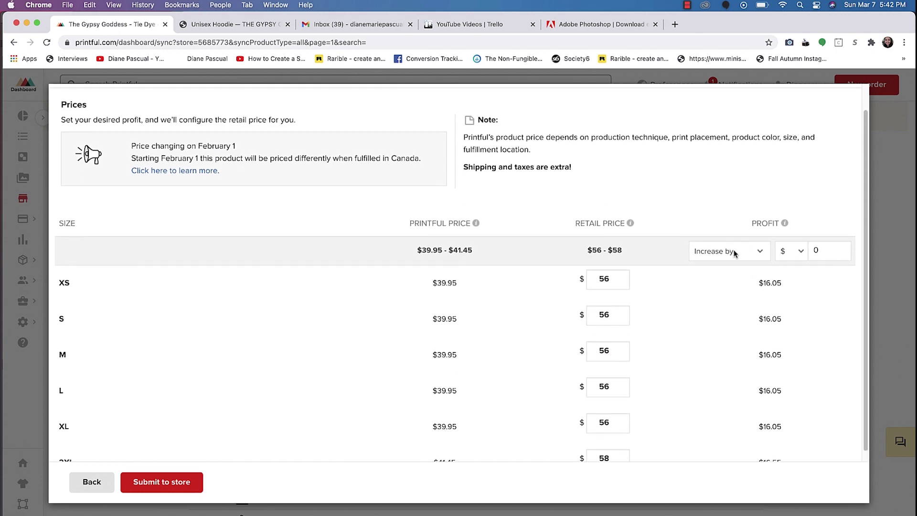
{"action": "scroll", "coordinate": [734, 253], "scroll_direction": "down", "scroll_amount": 1}
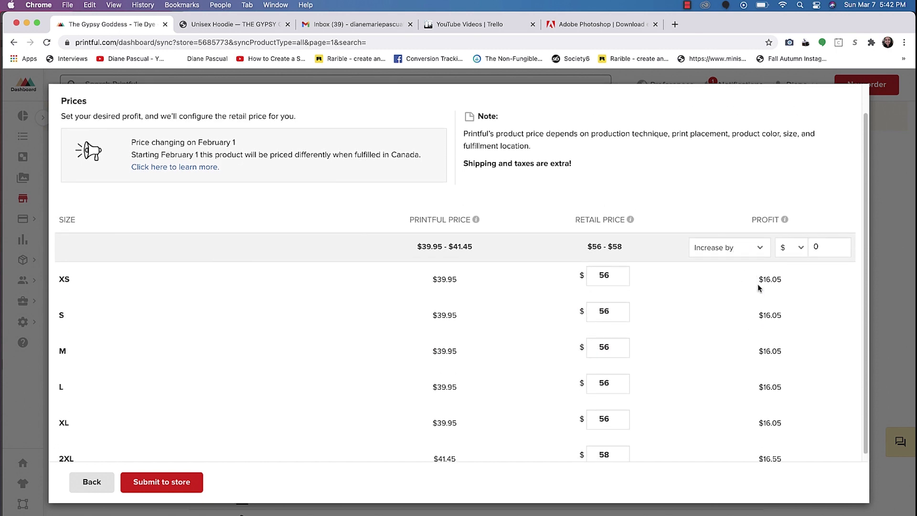
{"action": "scroll", "coordinate": [568, 292], "scroll_direction": "down", "scroll_amount": 2}
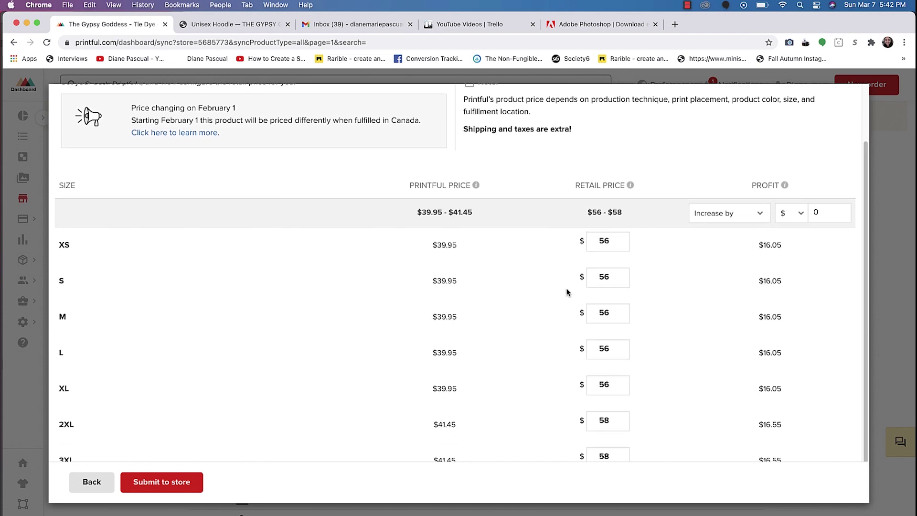
{"action": "scroll", "coordinate": [333, 405], "scroll_direction": "down", "scroll_amount": 1}
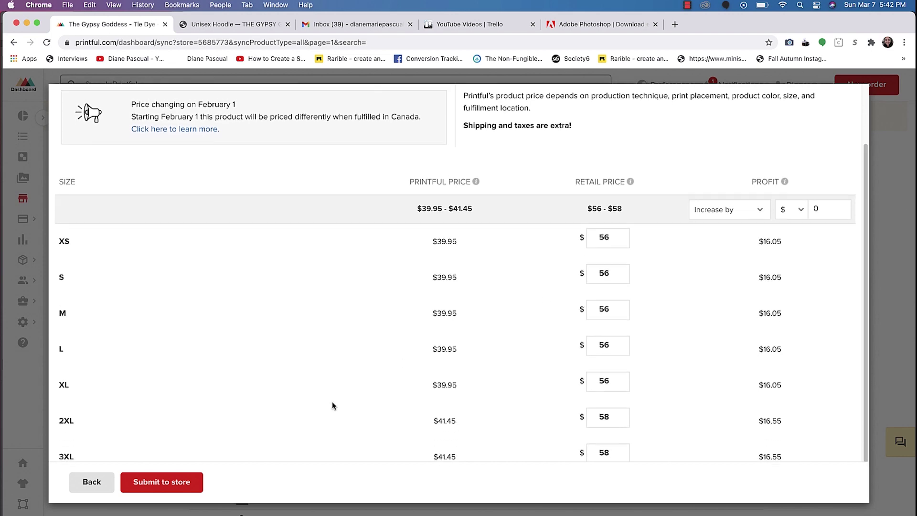
{"action": "left_click", "coordinate": [151, 487]}
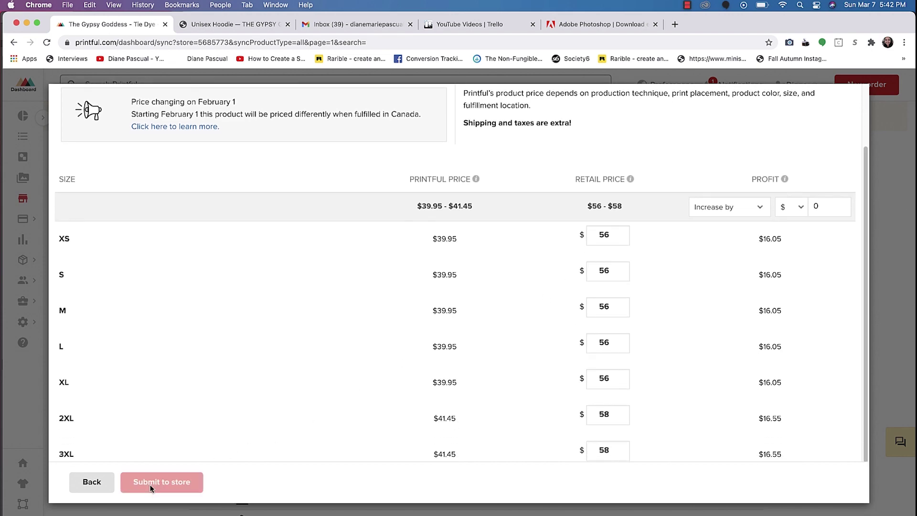
{"action": "scroll", "coordinate": [151, 487], "scroll_direction": "down", "scroll_amount": 4}
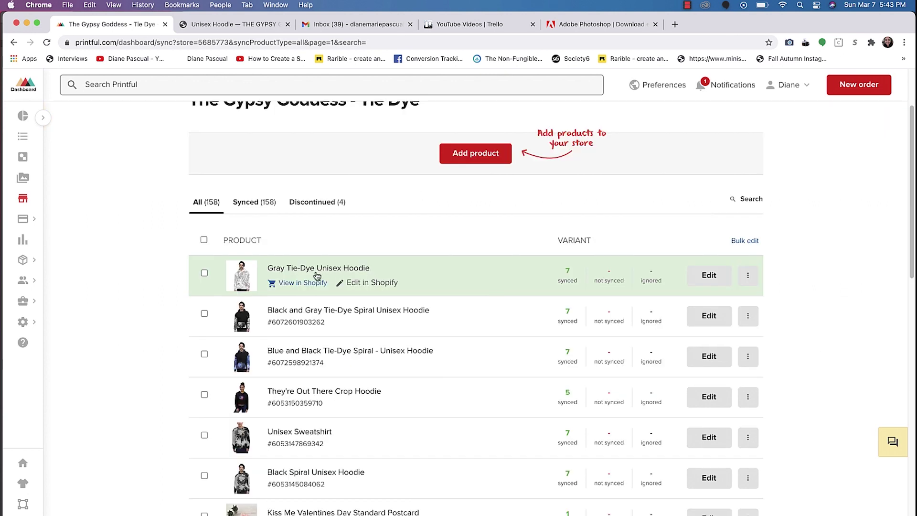
{"action": "left_click", "coordinate": [368, 284]}
- Set the Shopify product type to Tie-Dye Clothing
{"action": "scroll", "coordinate": [413, 263], "scroll_direction": "down", "scroll_amount": 5}
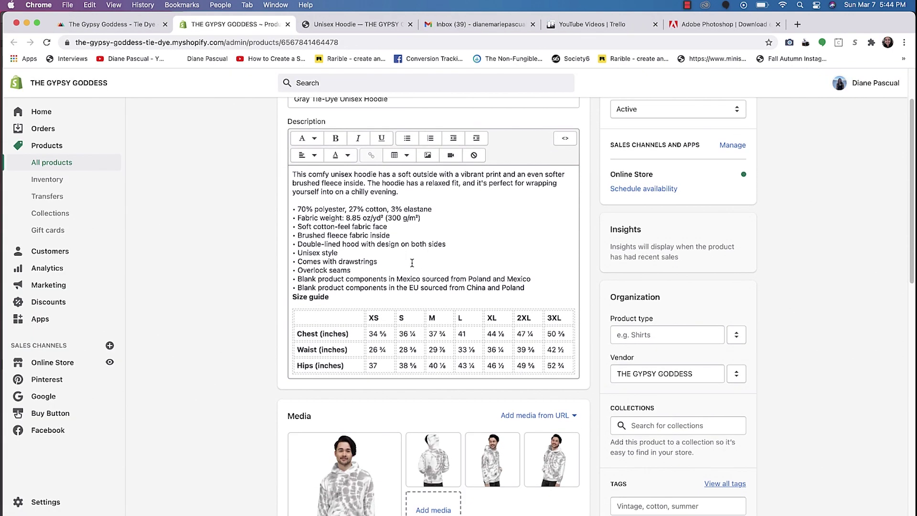
{"action": "scroll", "coordinate": [413, 263], "scroll_direction": "down", "scroll_amount": 2}
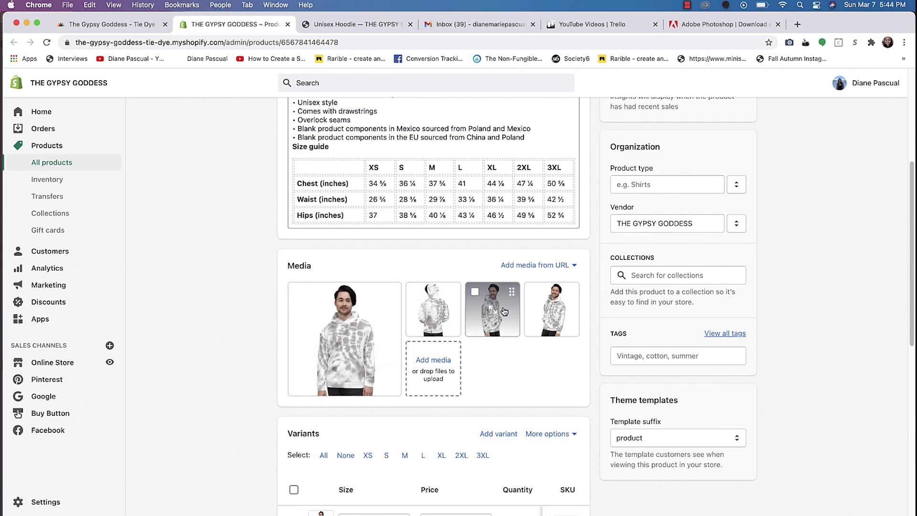
{"action": "scroll", "coordinate": [504, 311], "scroll_direction": "up", "scroll_amount": 1}
{"action": "scroll", "coordinate": [504, 312], "scroll_direction": "up", "scroll_amount": 1}
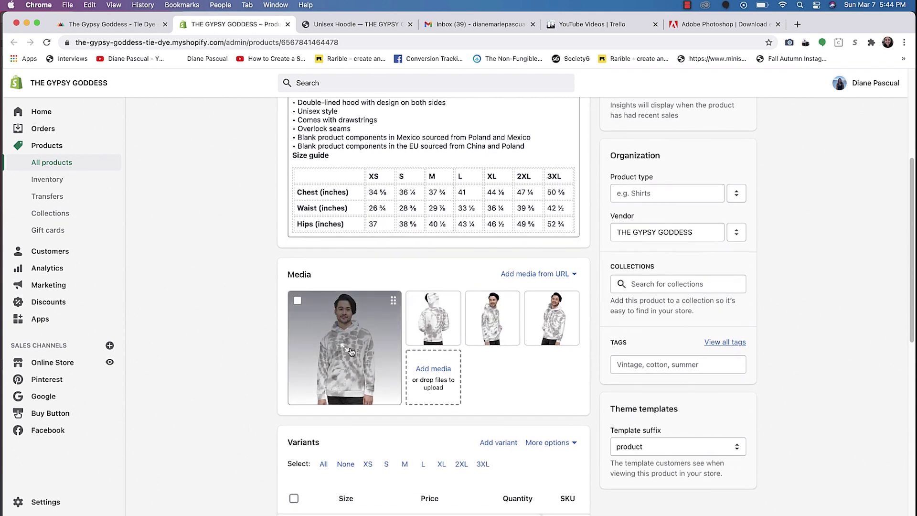
{"action": "scroll", "coordinate": [433, 324], "scroll_direction": "up", "scroll_amount": 5}
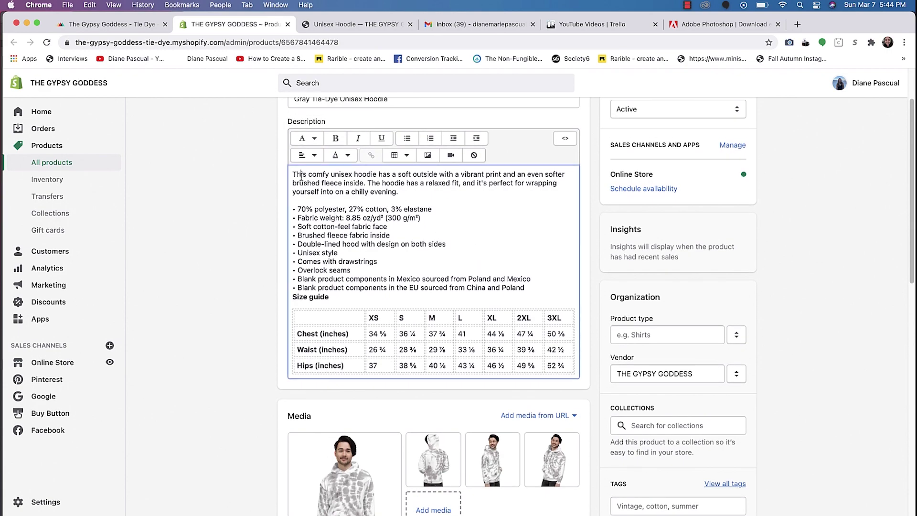
{"action": "scroll", "coordinate": [304, 178], "scroll_direction": "up", "scroll_amount": 1}
{"action": "scroll", "coordinate": [302, 177], "scroll_direction": "down", "scroll_amount": 10}
{"action": "scroll", "coordinate": [301, 177], "scroll_direction": "down", "scroll_amount": 1}
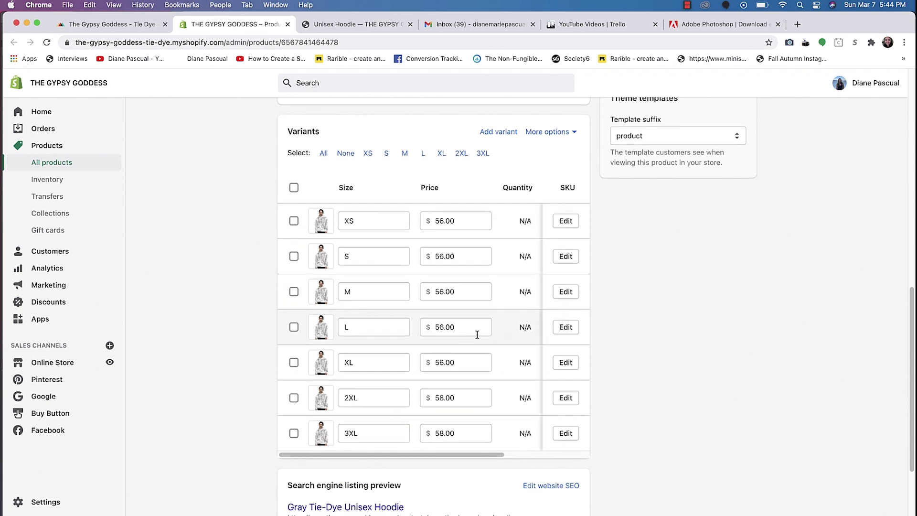
{"action": "scroll", "coordinate": [475, 336], "scroll_direction": "down", "scroll_amount": 3}
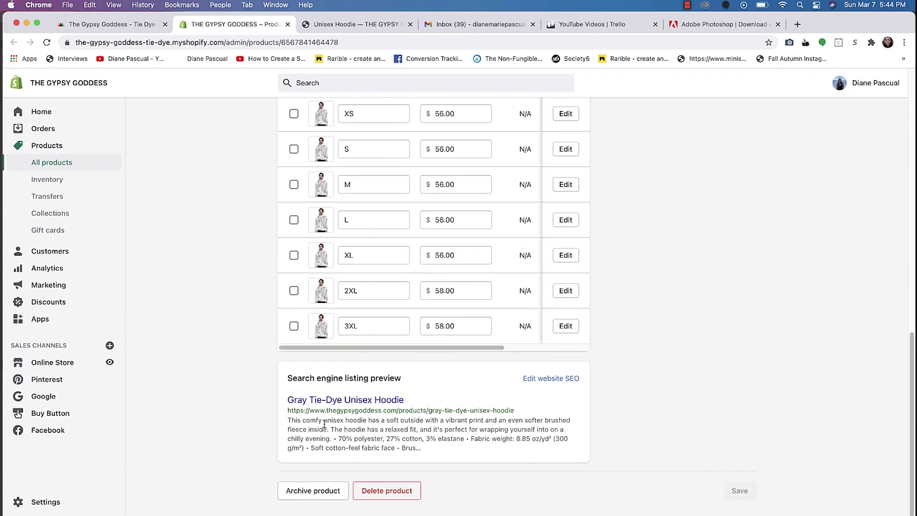
{"action": "scroll", "coordinate": [441, 423], "scroll_direction": "up", "scroll_amount": 1}
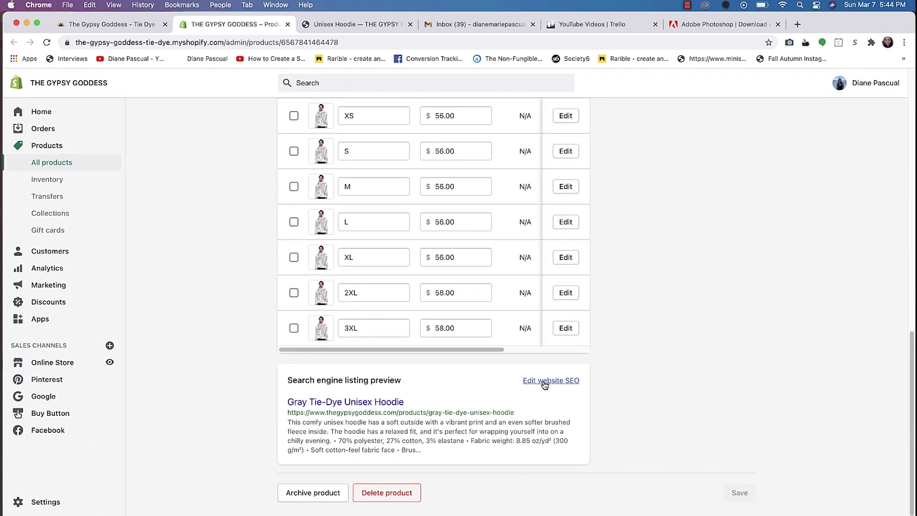
{"action": "scroll", "coordinate": [589, 311], "scroll_direction": "up", "scroll_amount": 10}
{"action": "scroll", "coordinate": [651, 172], "scroll_direction": "down", "scroll_amount": 6}
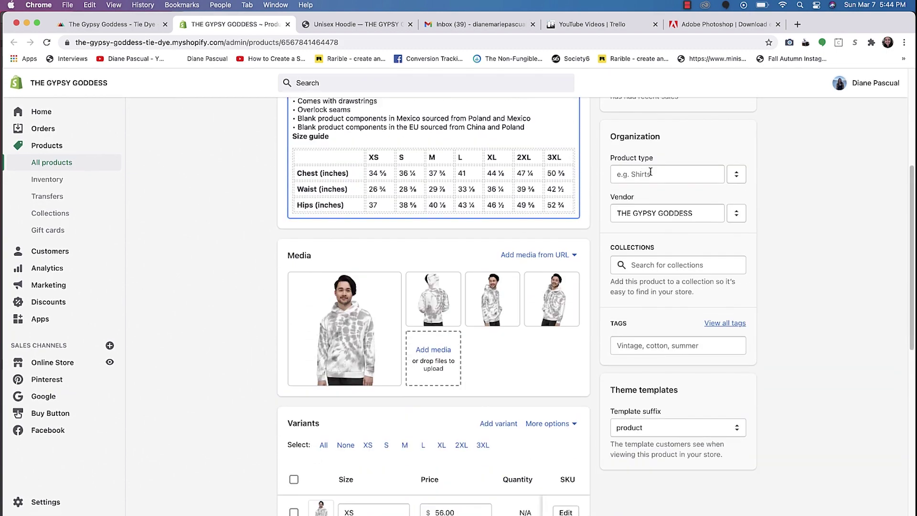
{"action": "left_click", "coordinate": [651, 172]}
{"action": "type", "text": "Tie"}
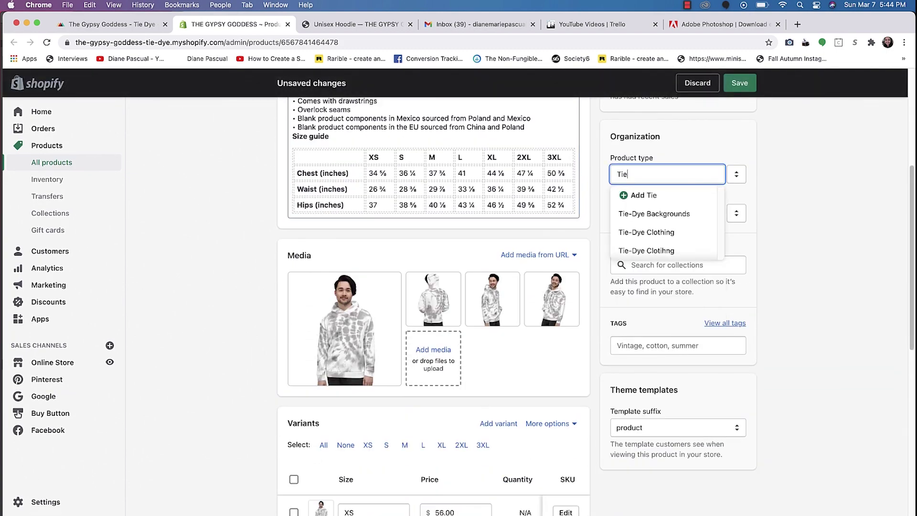
{"action": "type", "text": "-Dye Clothing"}
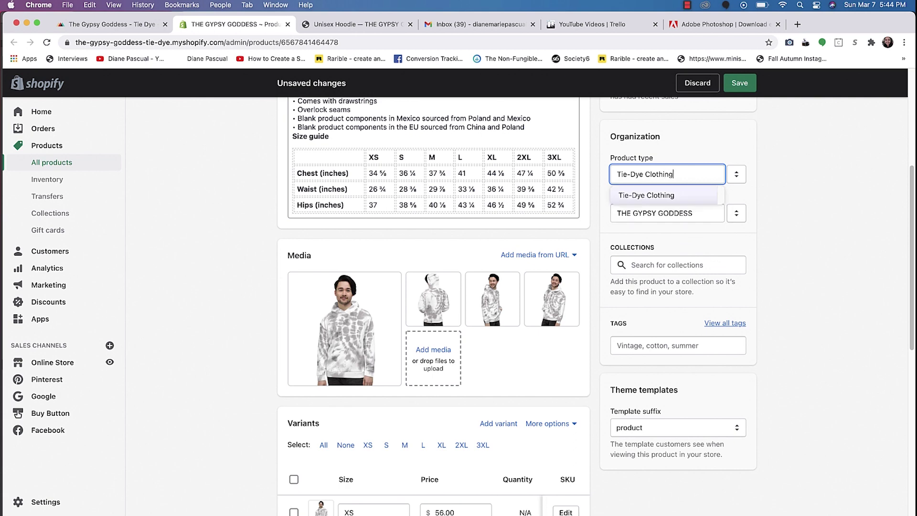
{"action": "left_click", "coordinate": [652, 195]}
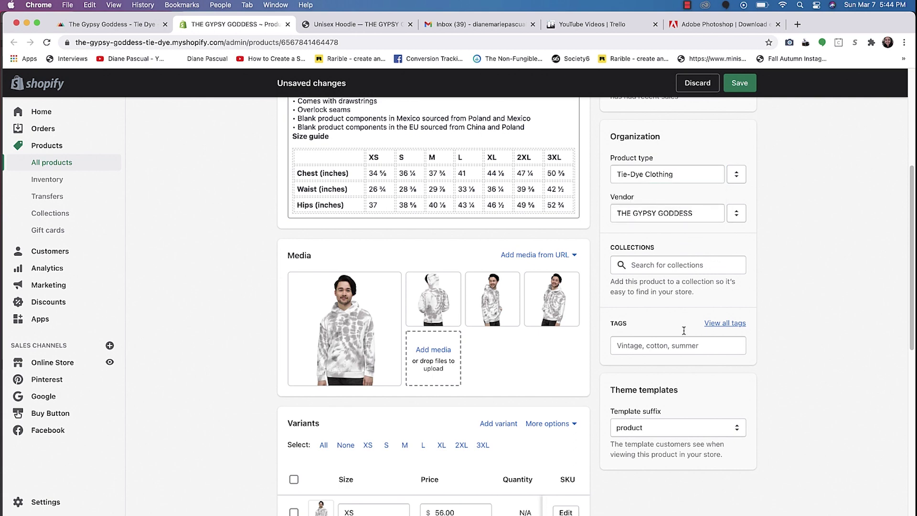
- Add the tags 'unisex hoodie' and 'unisex hoodies' and save the product
{"action": "scroll", "coordinate": [684, 329], "scroll_direction": "down", "scroll_amount": 2}
{"action": "left_click", "coordinate": [644, 299]}
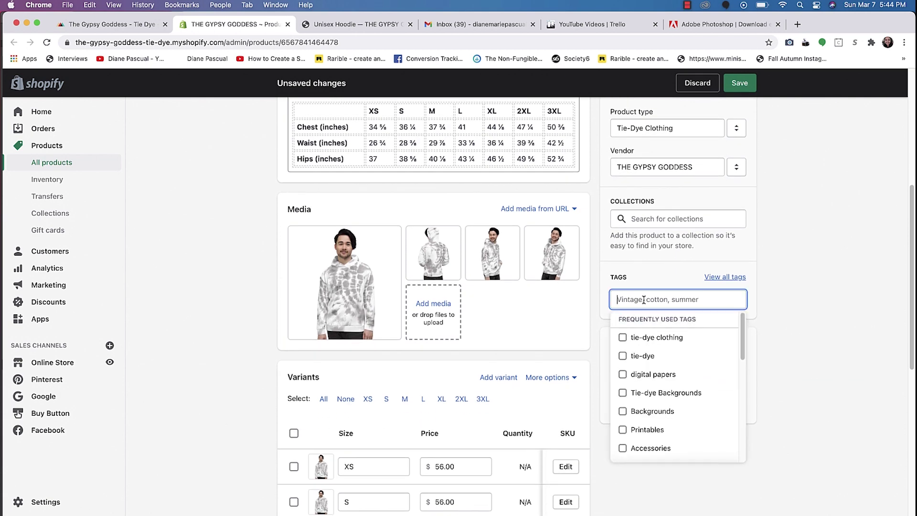
{"action": "type", "text": "uni"}
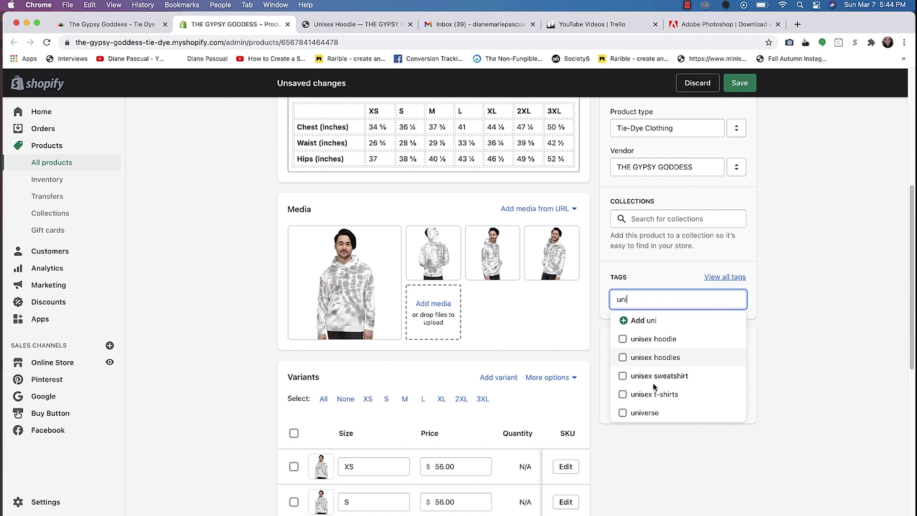
{"action": "left_click", "coordinate": [622, 339]}
{"action": "left_click", "coordinate": [622, 358]}
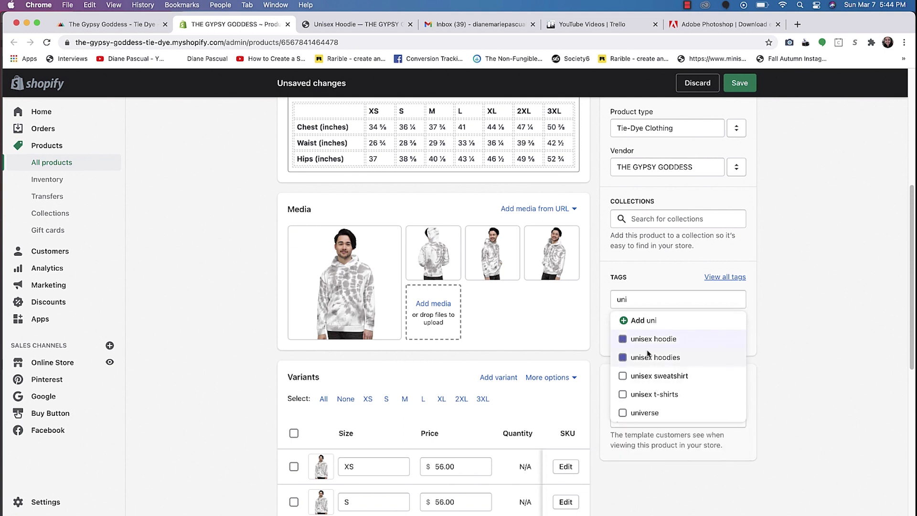
{"action": "left_click", "coordinate": [783, 304]}
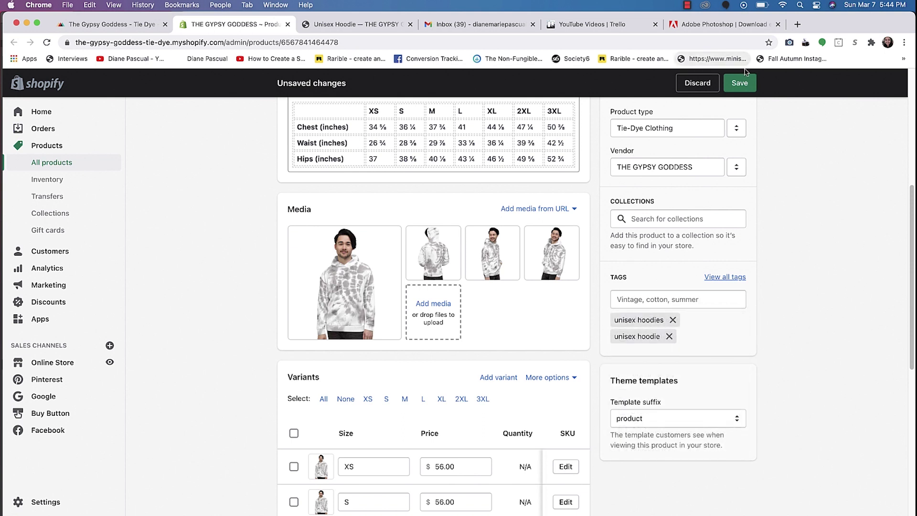
{"action": "scroll", "coordinate": [667, 120], "scroll_direction": "up", "scroll_amount": 10}
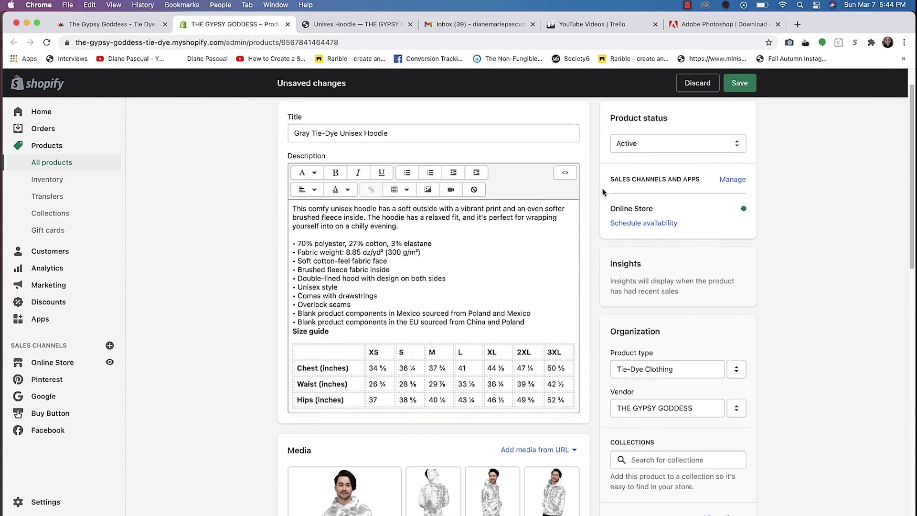
{"action": "left_click", "coordinate": [739, 83]}
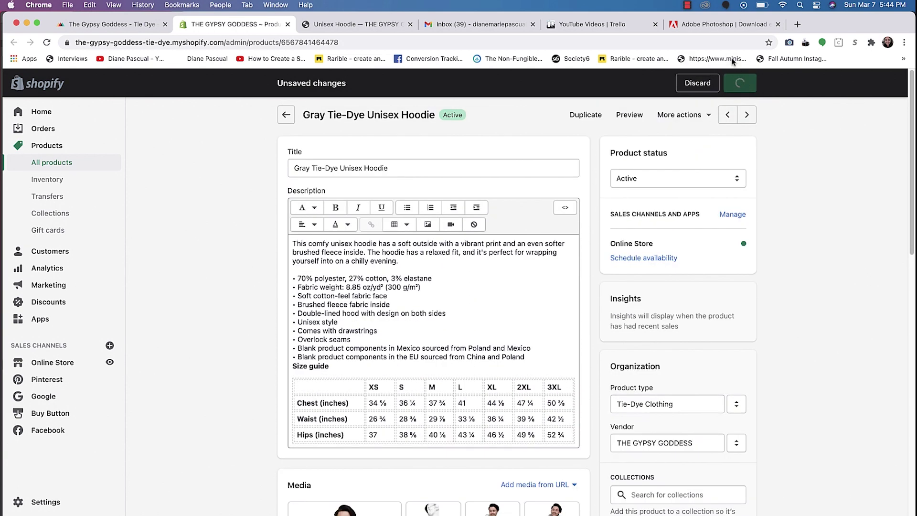
- Preview the hoodie on the live storefront and scroll through its product page
{"action": "left_click", "coordinate": [633, 115]}
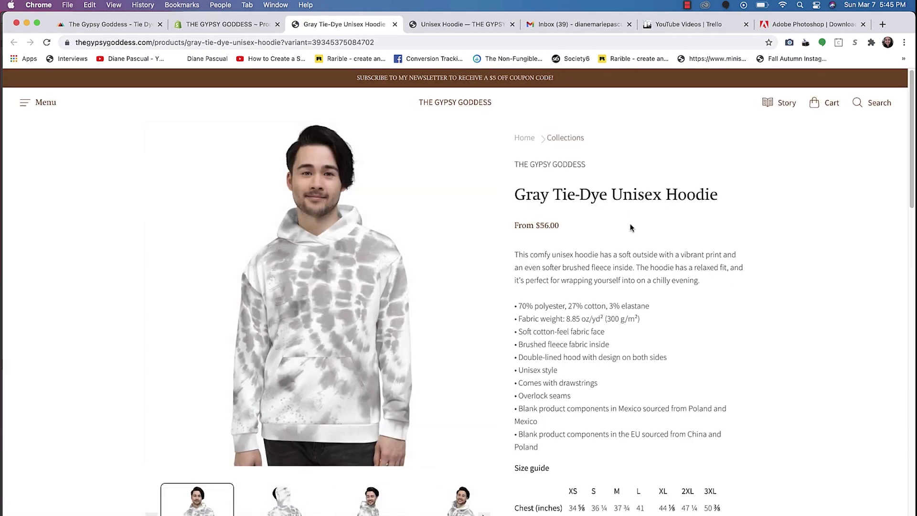
{"action": "scroll", "coordinate": [630, 227], "scroll_direction": "down", "scroll_amount": 4}
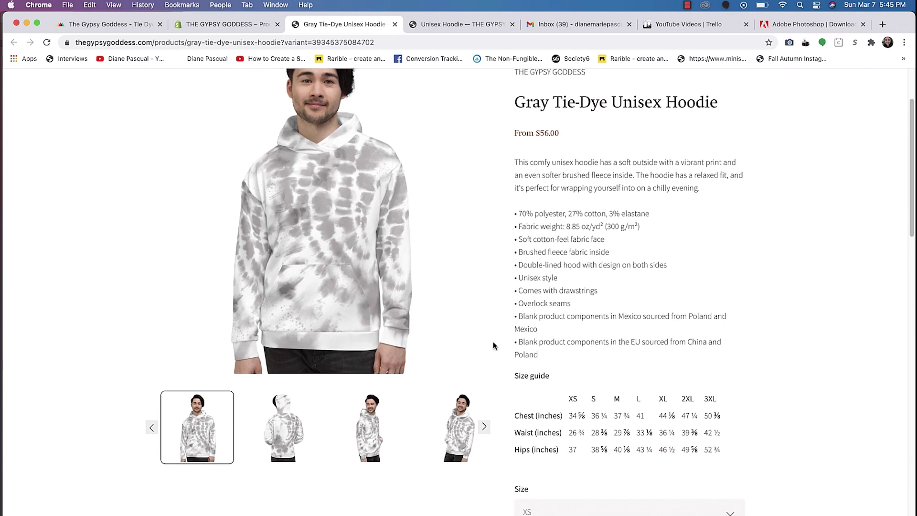
{"action": "scroll", "coordinate": [484, 426], "scroll_direction": "down", "scroll_amount": 5}
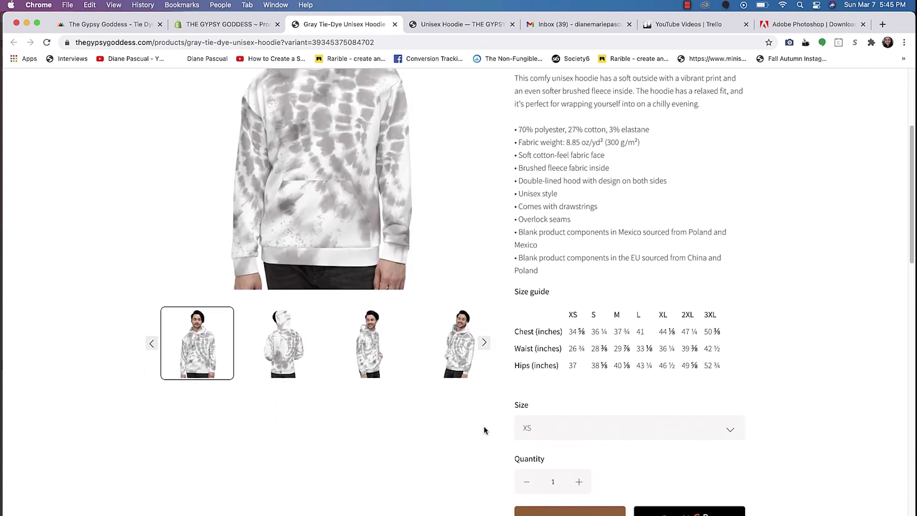
{"action": "scroll", "coordinate": [483, 426], "scroll_direction": "up", "scroll_amount": 9}
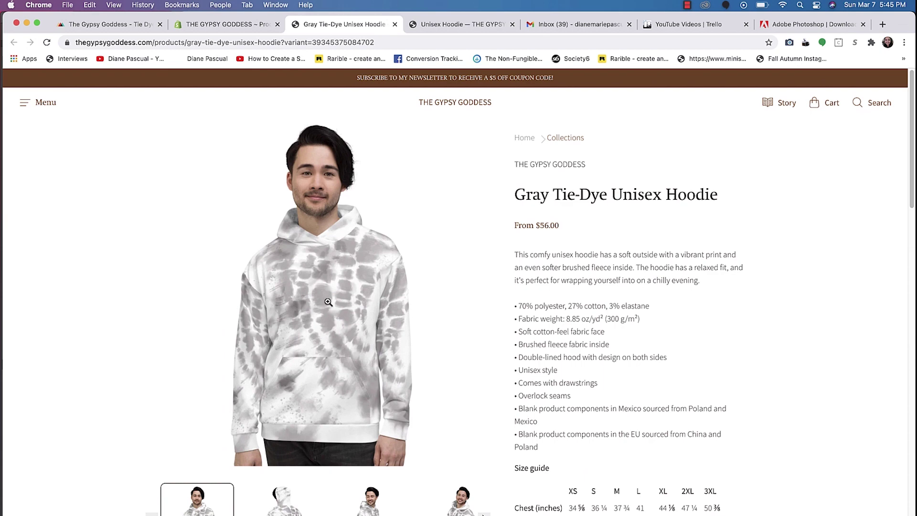
{"action": "scroll", "coordinate": [332, 295], "scroll_direction": "down", "scroll_amount": 1}
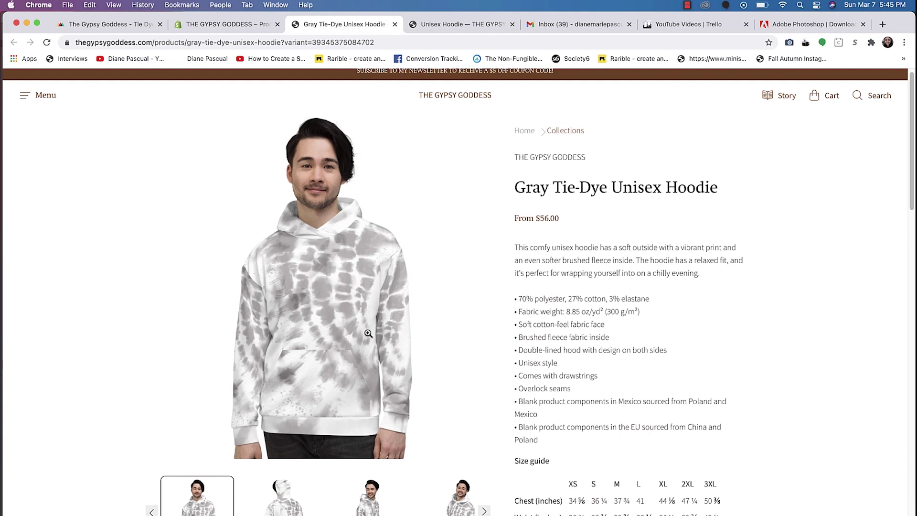
{"action": "scroll", "coordinate": [368, 333], "scroll_direction": "down", "scroll_amount": 2}
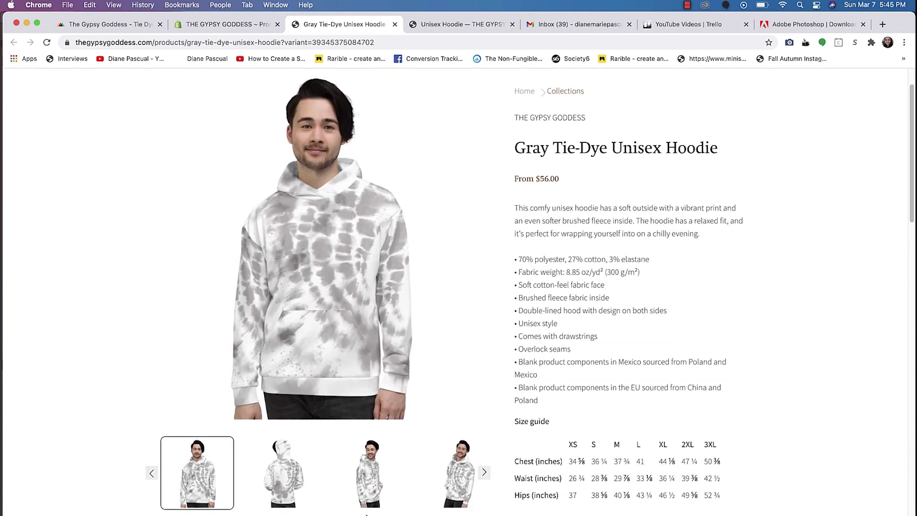
- Browse the hoodie's gallery photos, ending on the front view
{"action": "left_click", "coordinate": [366, 470]}
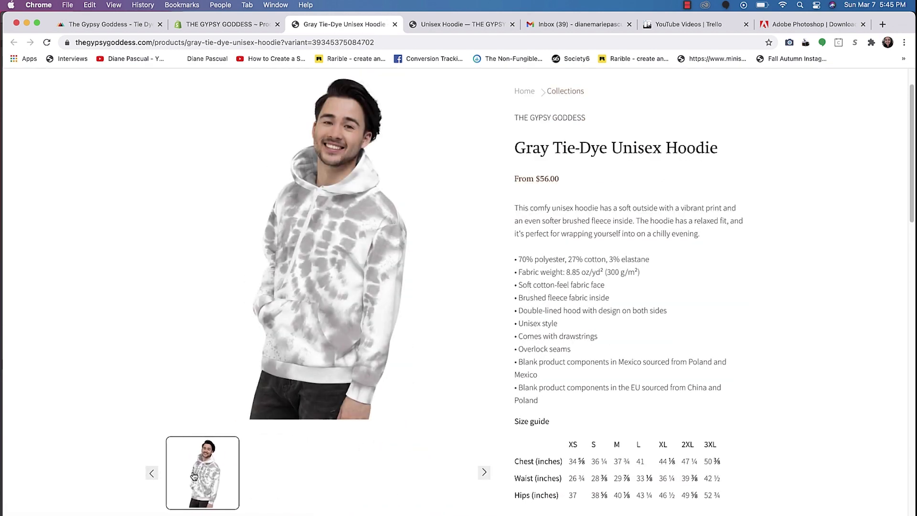
{"action": "left_click", "coordinate": [152, 472]}
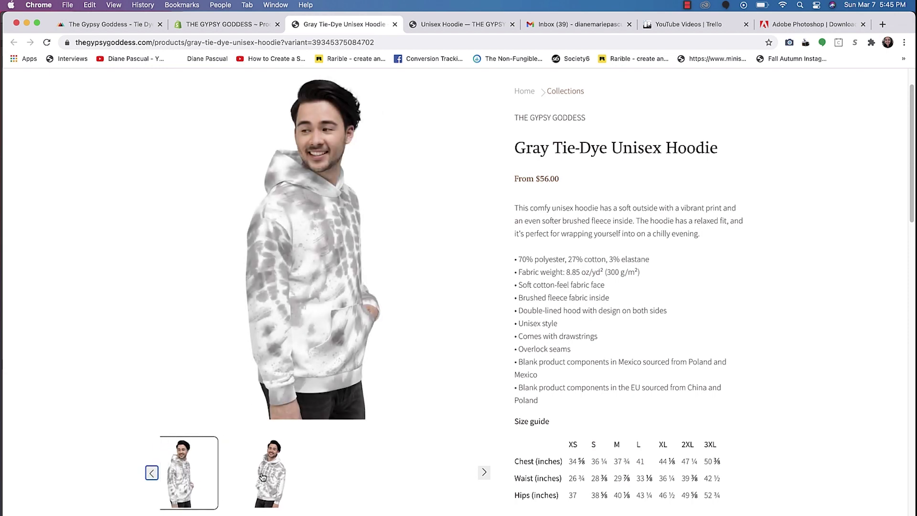
{"action": "left_click", "coordinate": [302, 482]}
{"action": "left_click", "coordinate": [153, 472]}
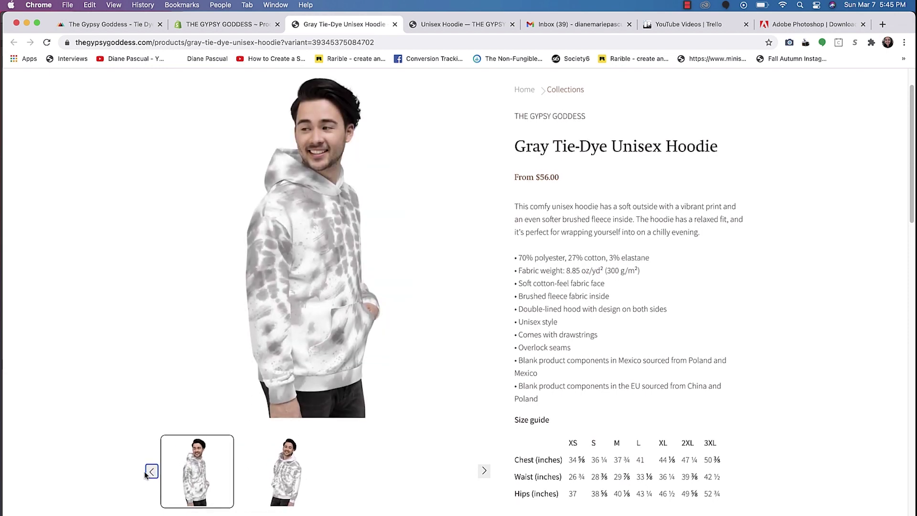
{"action": "left_click", "coordinate": [151, 471]}
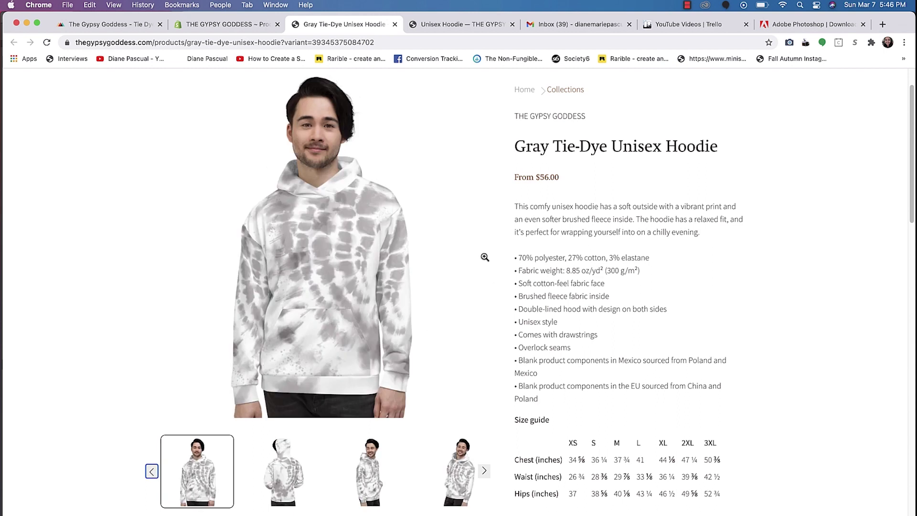